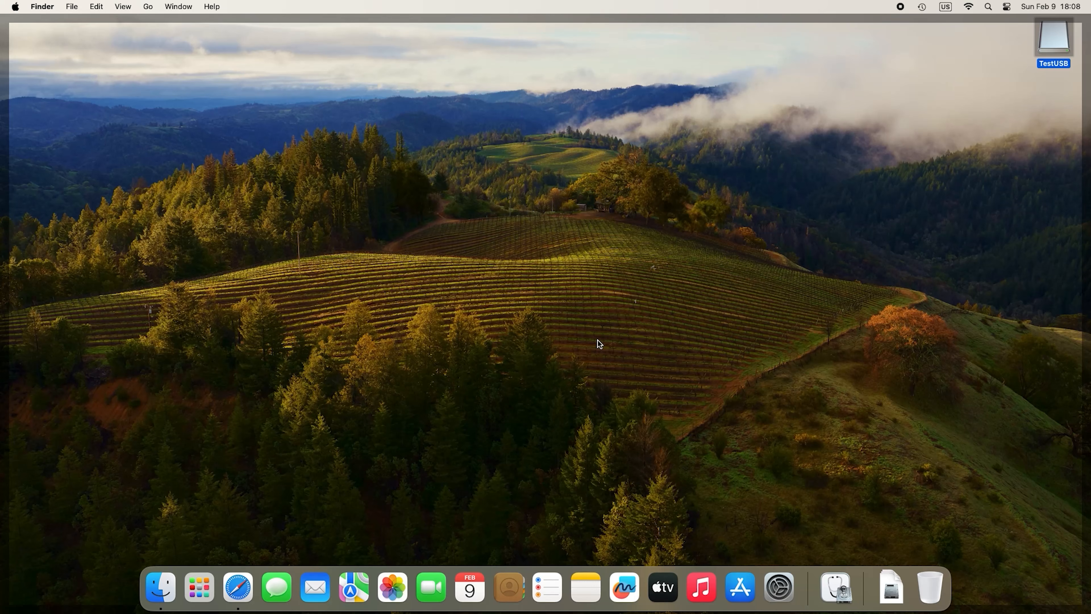
Launch Disk Utility and select TestUSB to view its 31,03 GB exFAT volume details.
key("super+space")
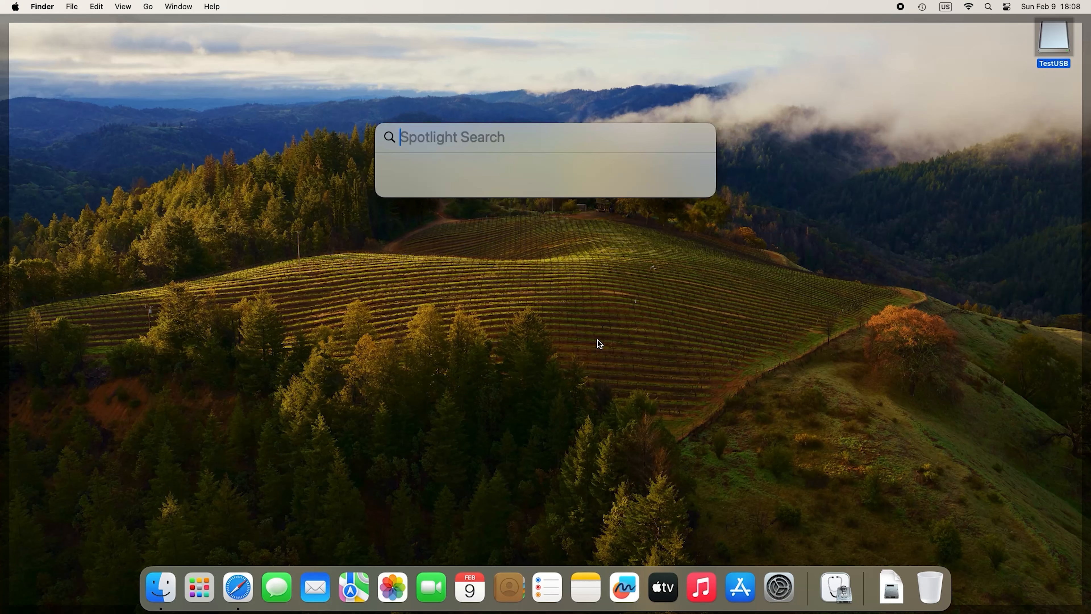
type("disk")
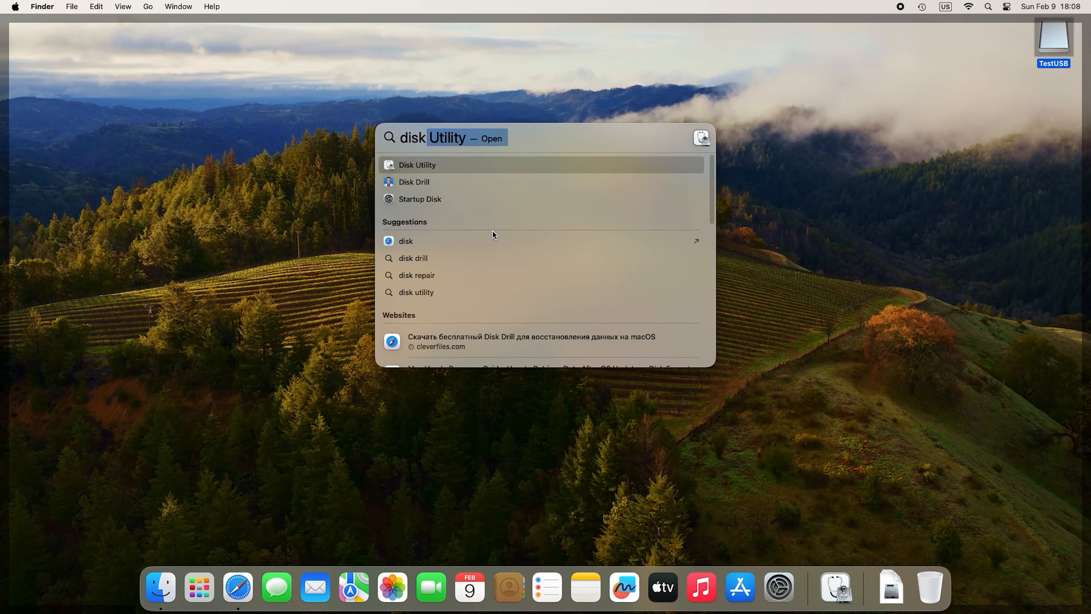
key("Return")
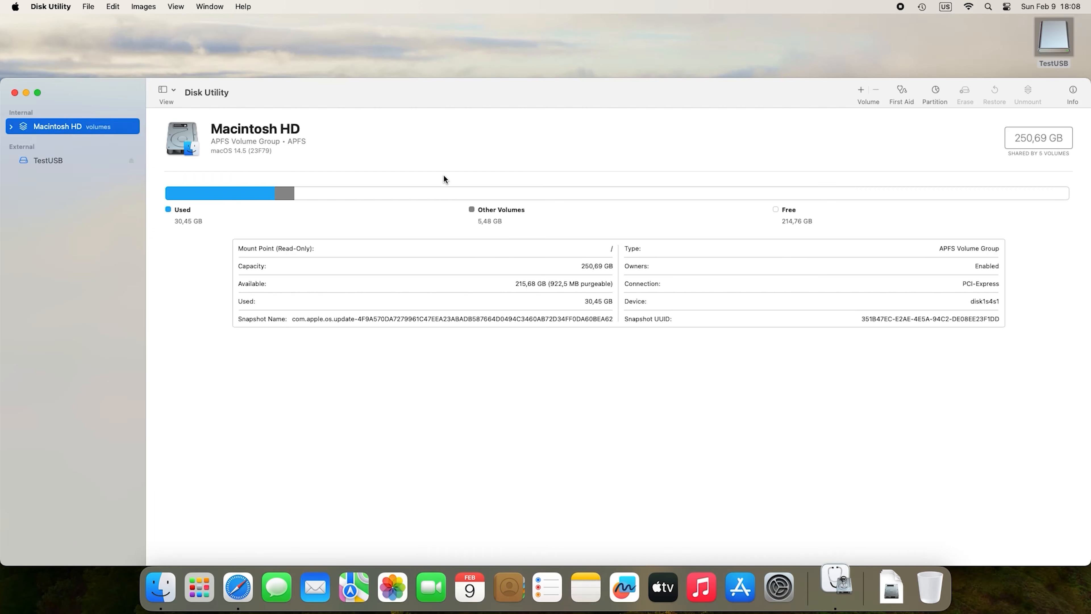
left_click(211, 589)
left_click(184, 480)
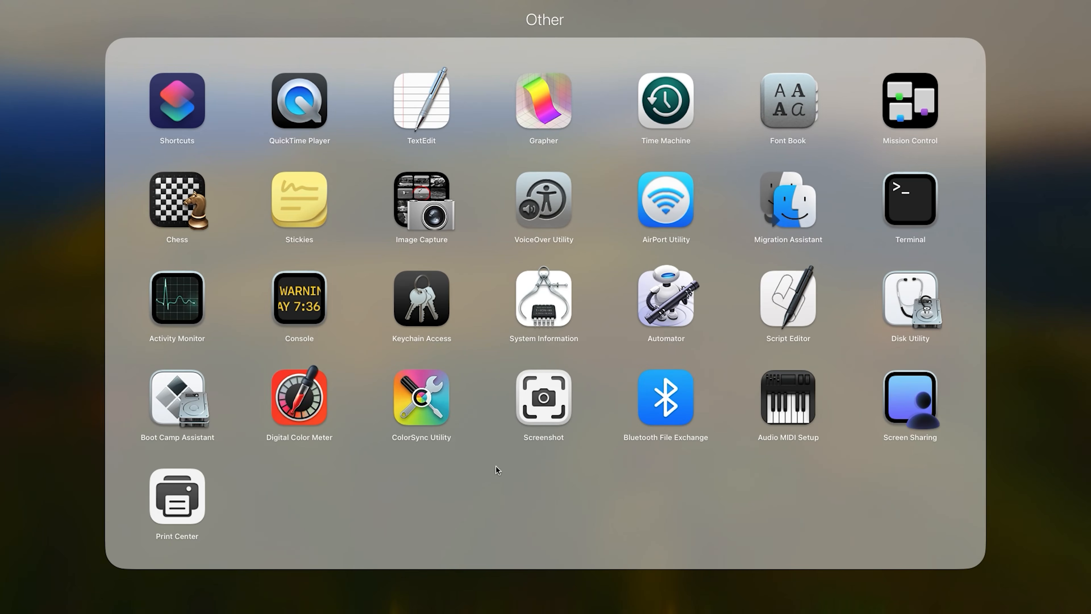
left_click(911, 320)
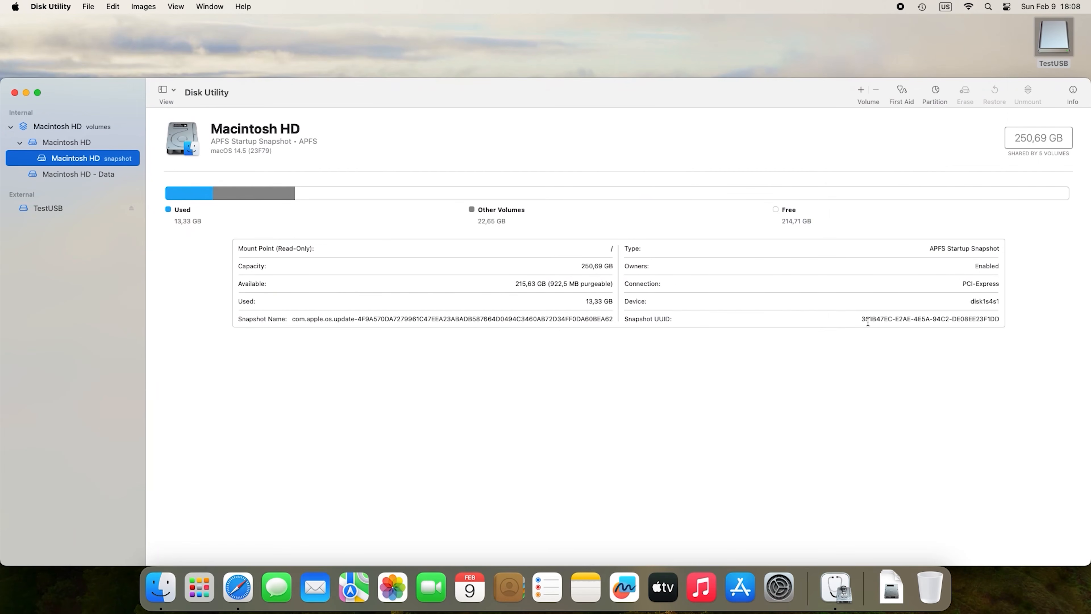
left_click(73, 207)
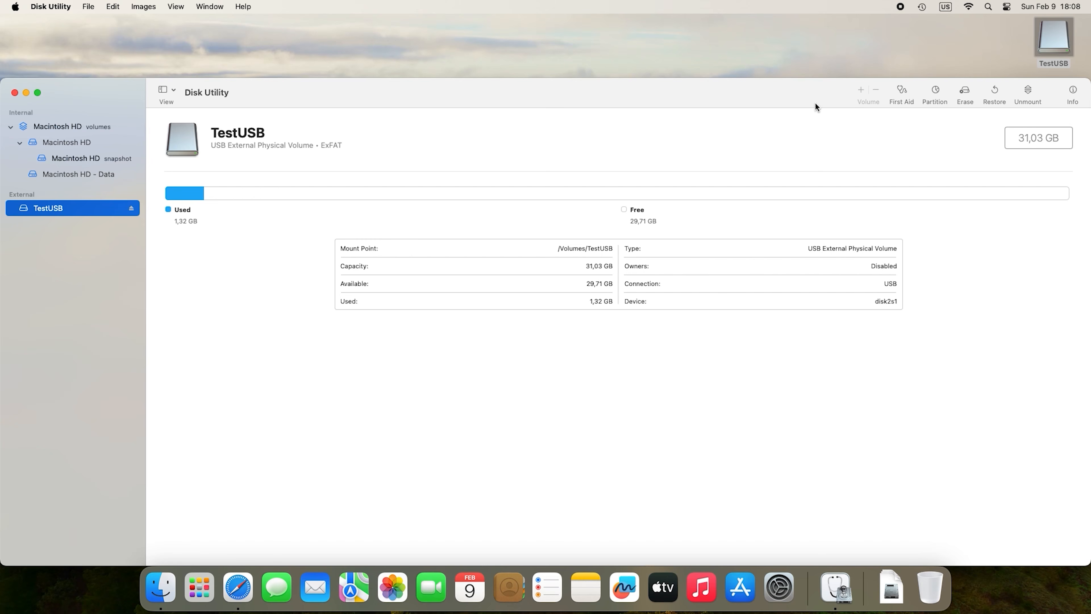
Run First Aid on the TestUSB volume.
left_click(905, 92)
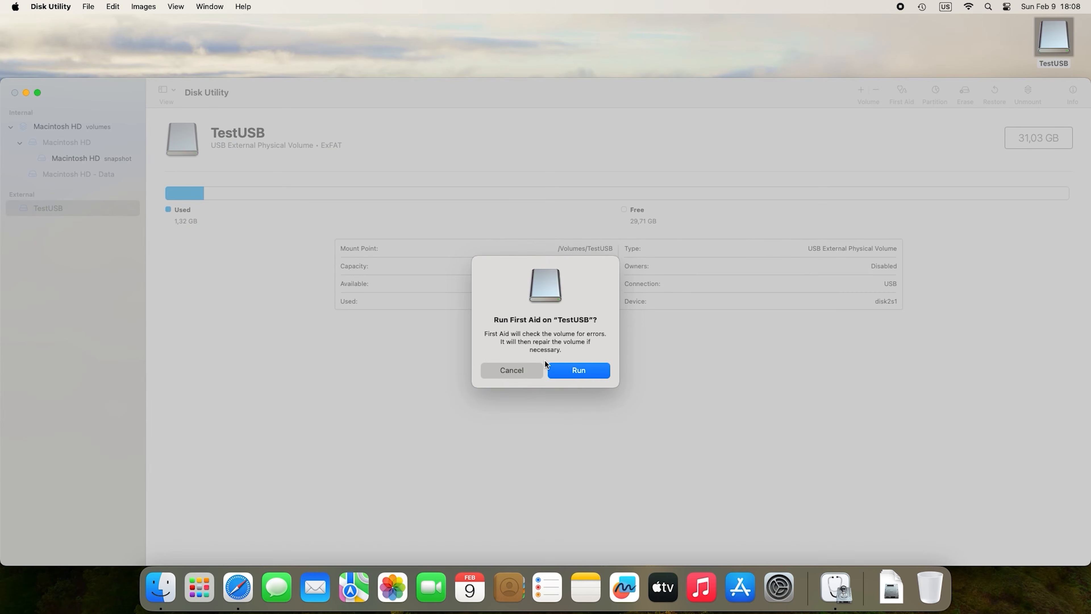
left_click(583, 373)
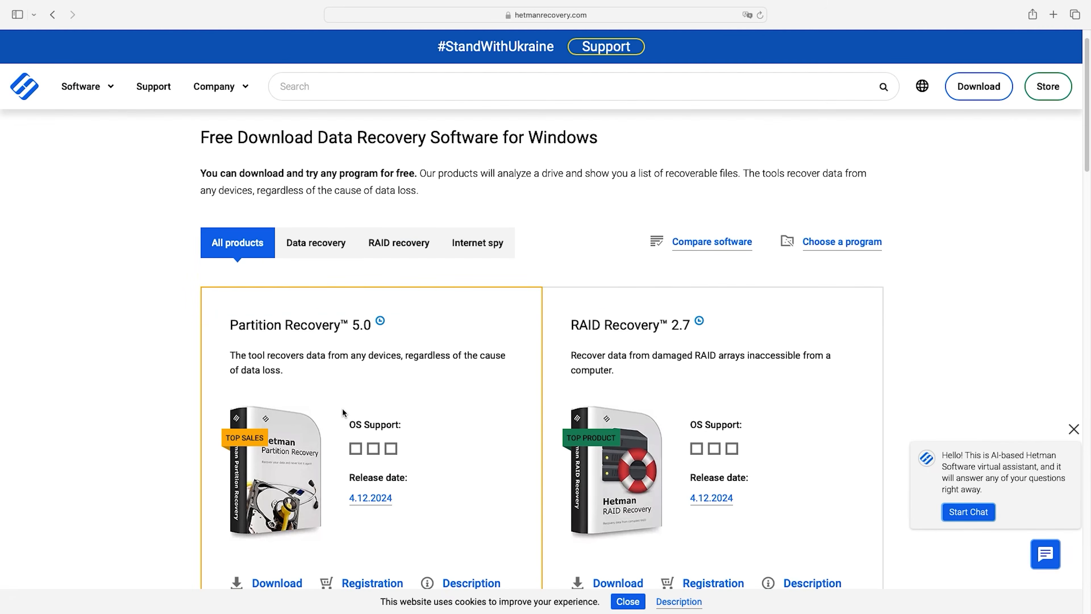
Download the macOS version of Hetman Partition Recovery.
scroll(342, 409, "down", 5)
left_click(274, 423)
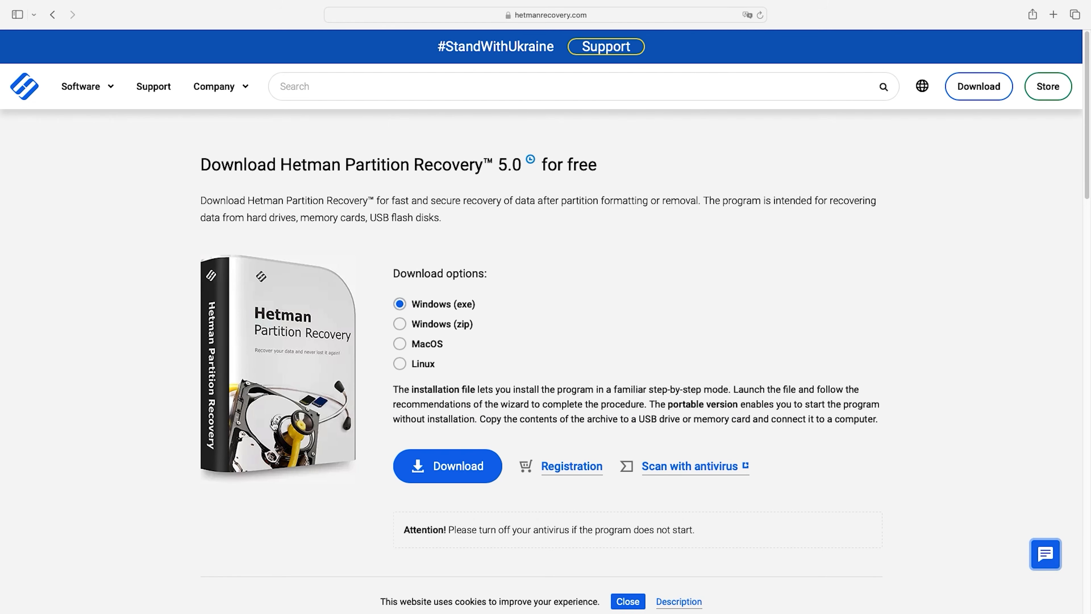
left_click(421, 350)
left_click(465, 468)
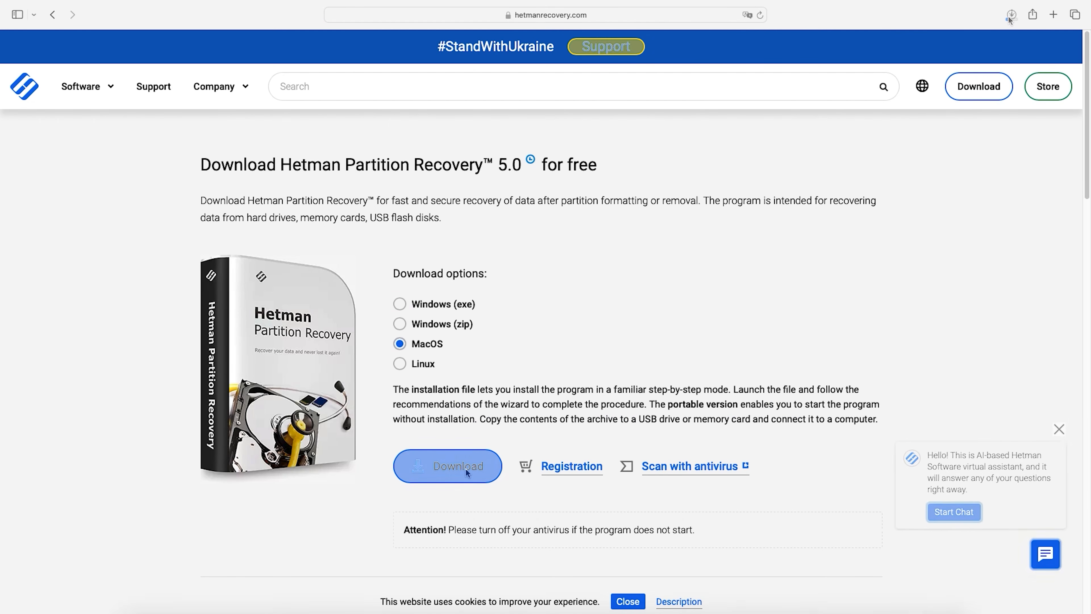
Show the downloaded hetman_partition_recovery.dmg in Finder's Downloads folder.
left_click(1011, 15)
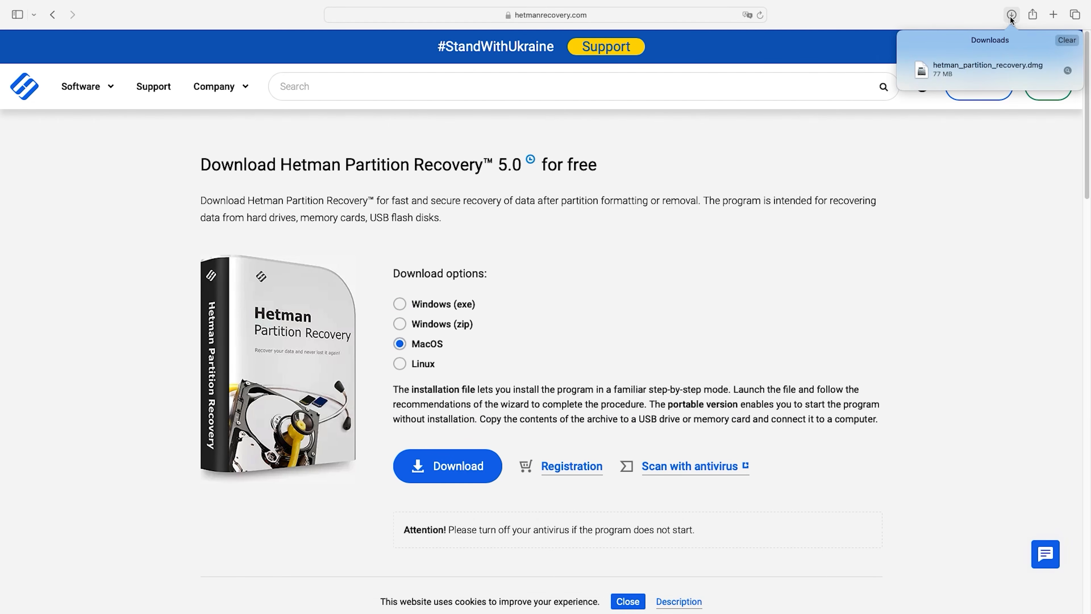
left_click(974, 71)
left_click(1067, 71)
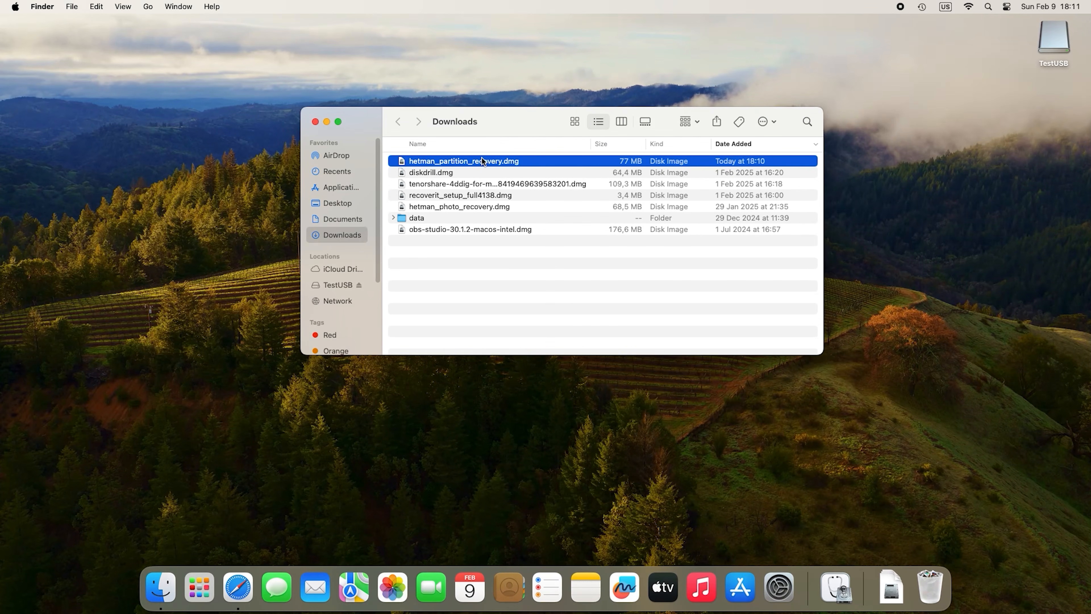
Install Hetman Partition Recovery by copying it from the disk image into Applications.
double_click(484, 161)
left_click_drag(224, 136, 394, 138)
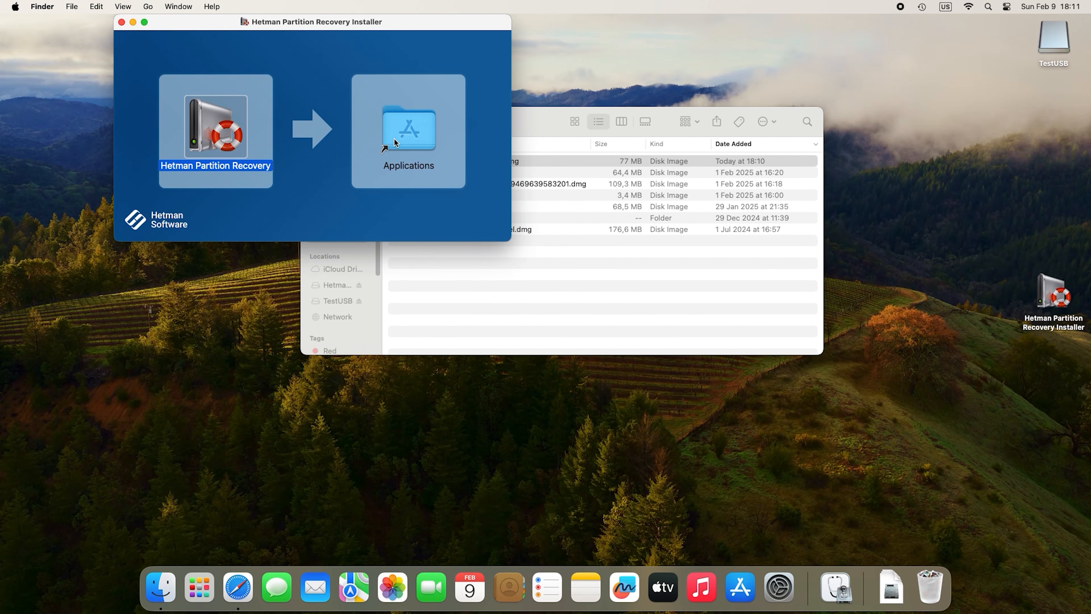
left_click(121, 22)
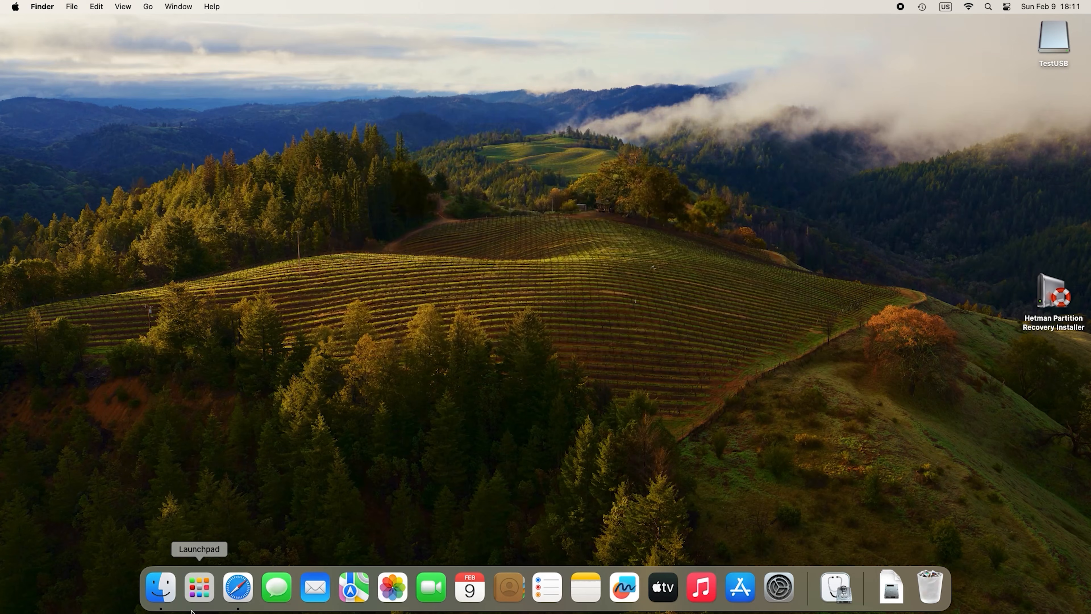
Launch Hetman Partition Recovery, authorize it with the administrator password, and allow removable-volume access.
left_click(199, 587)
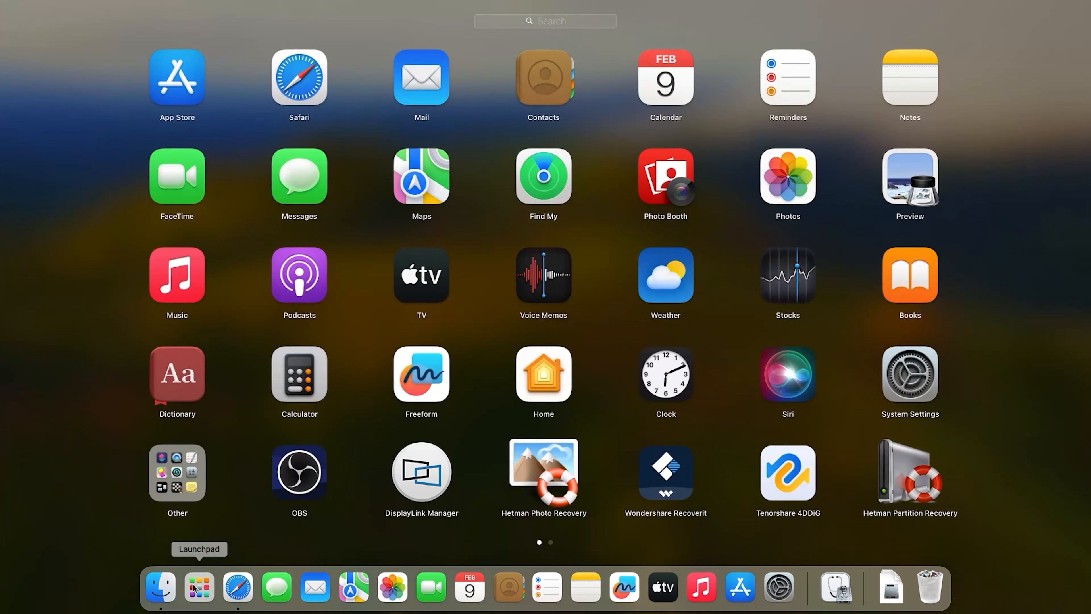
left_click(911, 494)
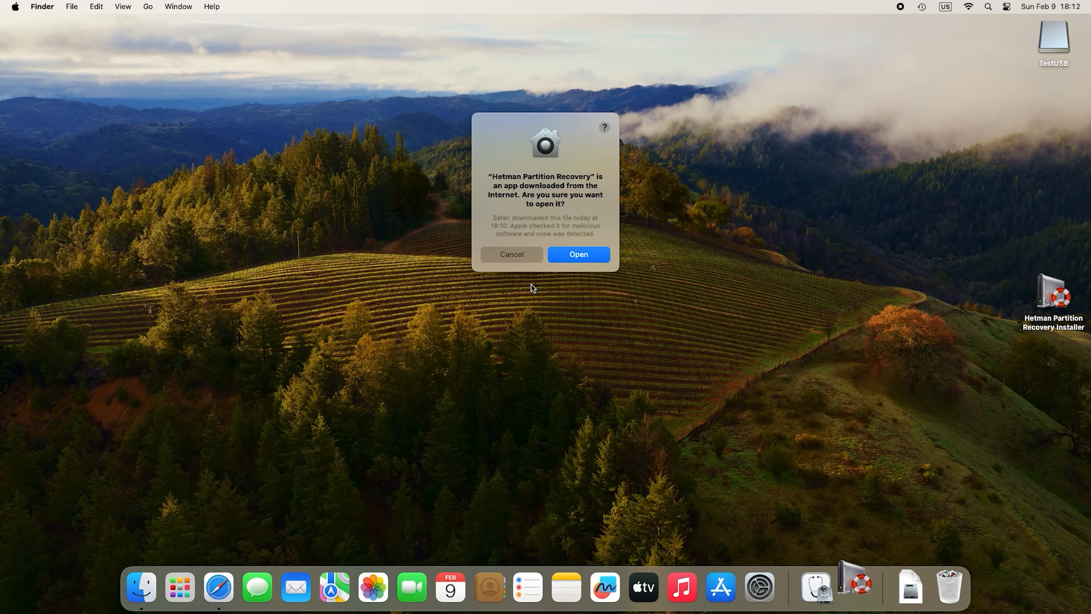
left_click(583, 256)
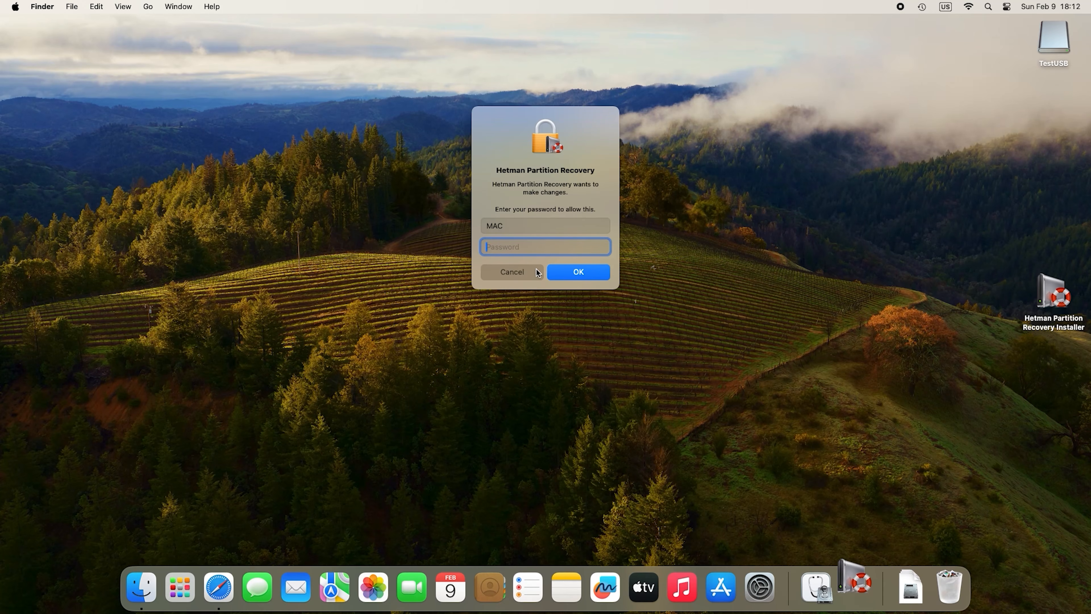
type("1234")
left_click(577, 275)
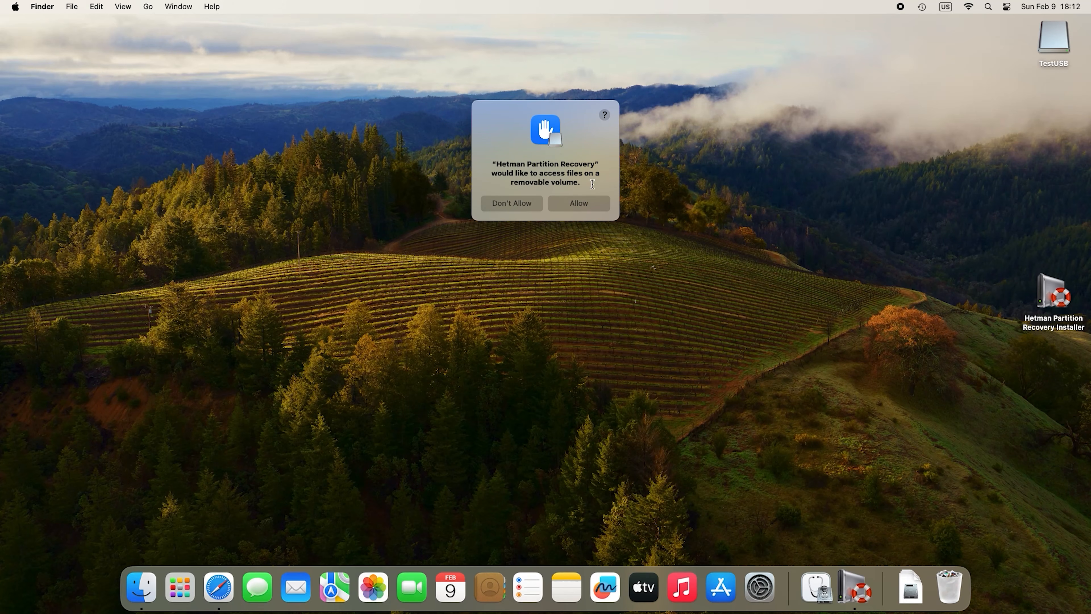
left_click(579, 204)
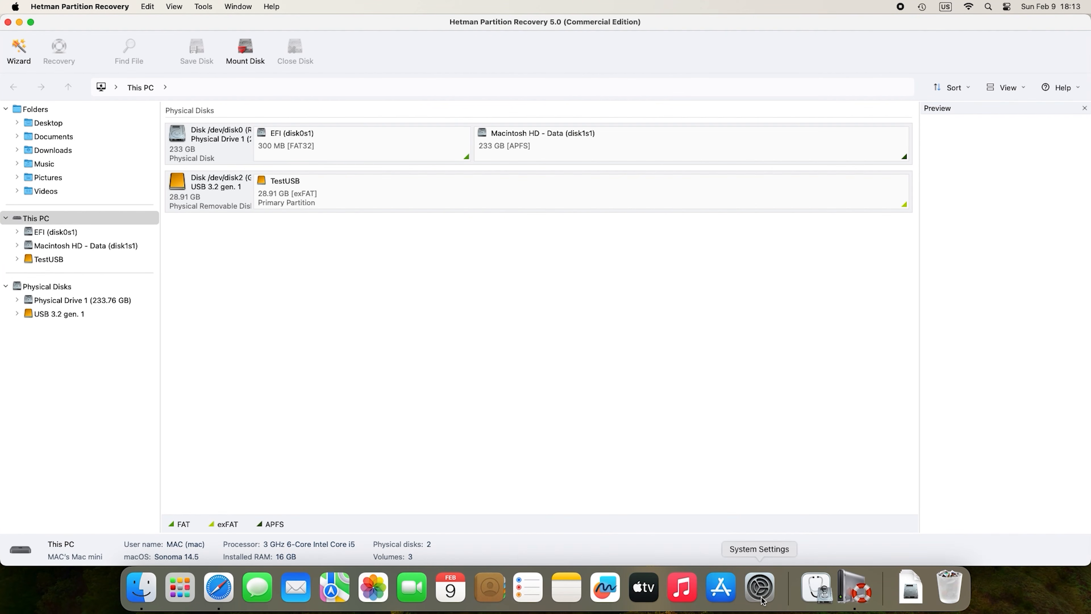
Grant Hetman Partition Recovery Full Disk Access in Privacy & Security settings.
left_click(760, 587)
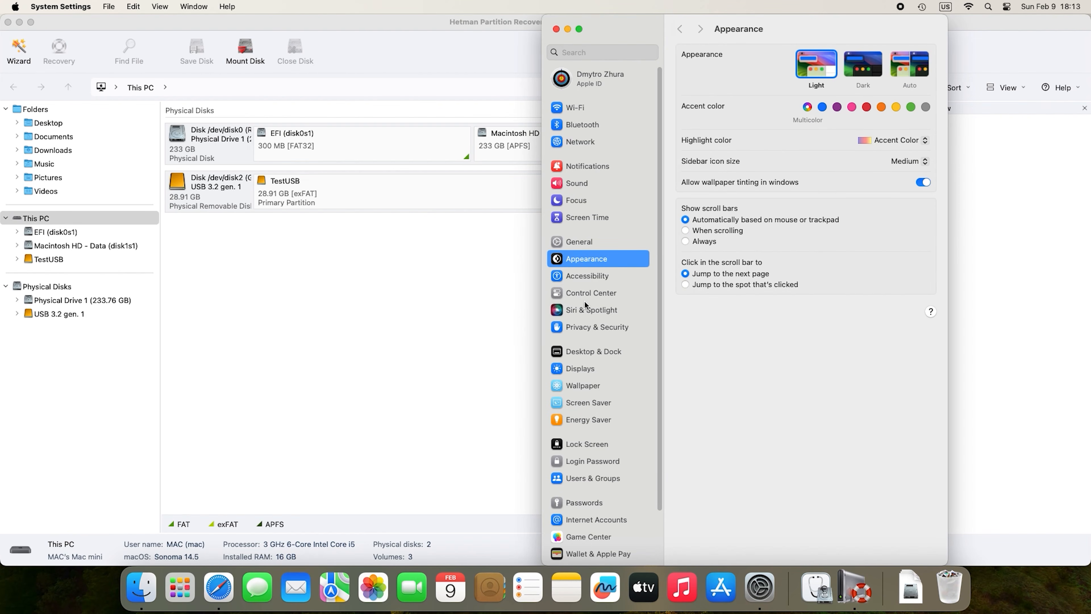
left_click(612, 330)
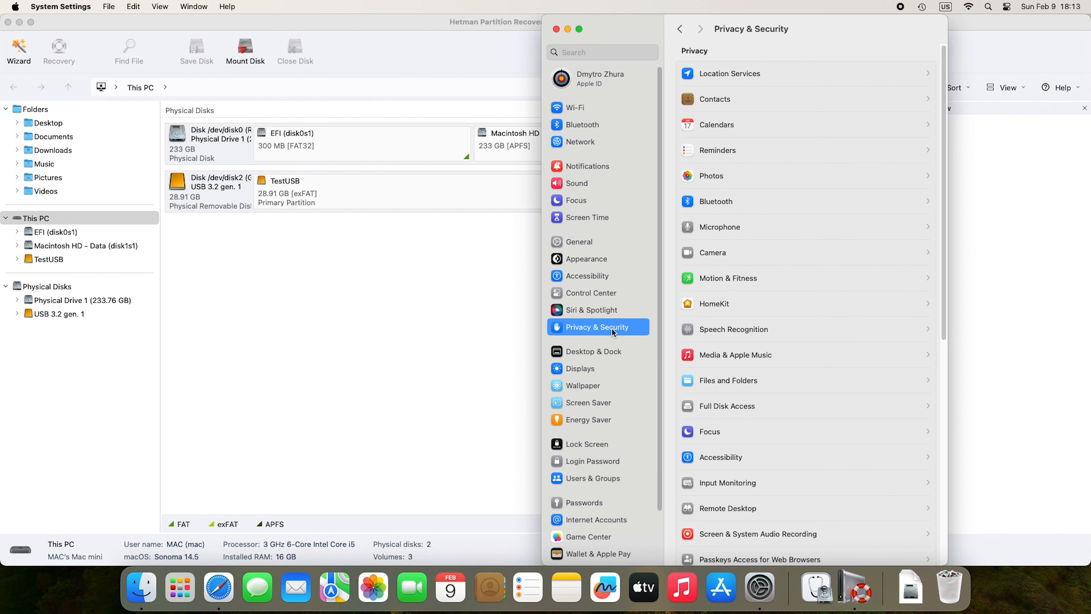
left_click(750, 415)
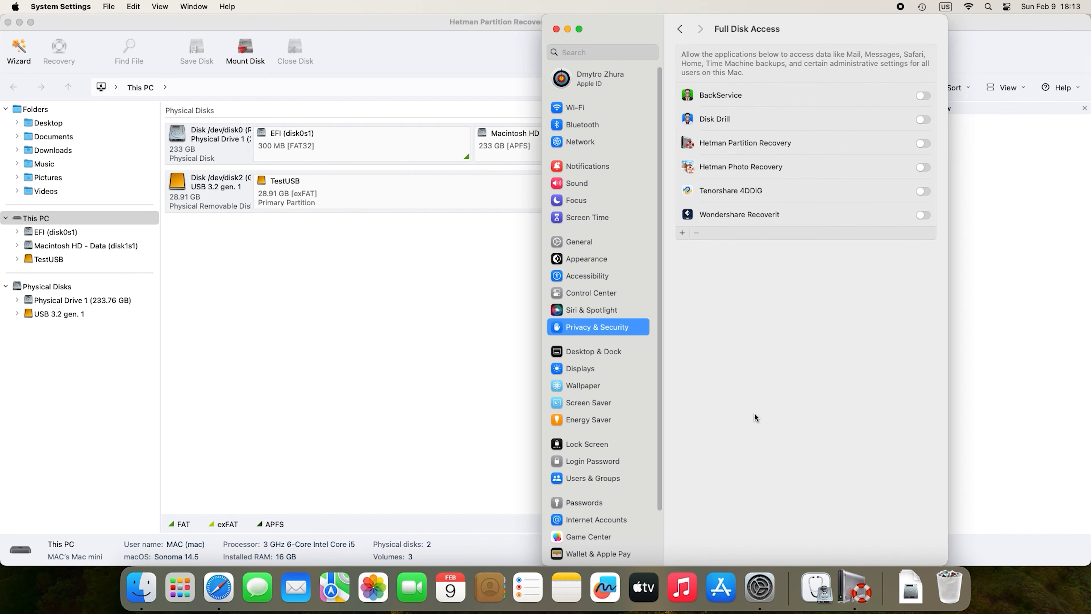
left_click(922, 143)
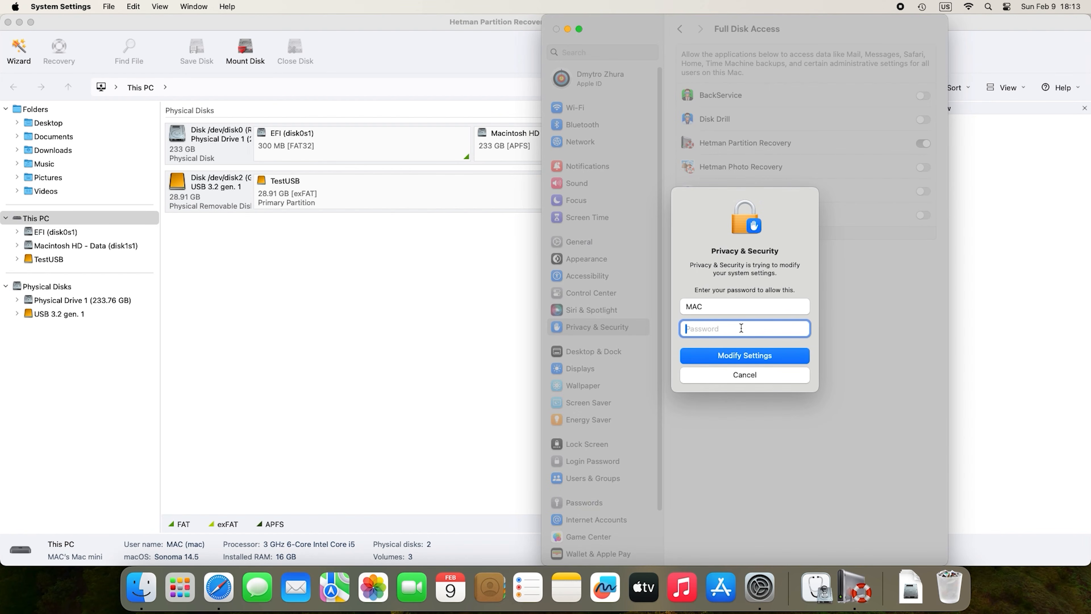
type("****")
left_click(761, 358)
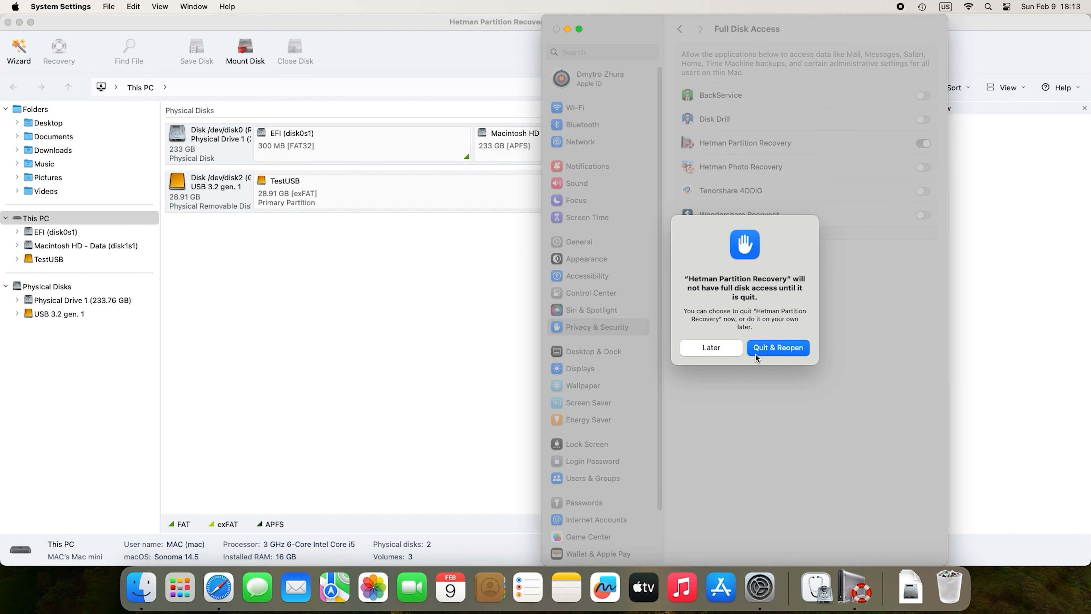
Quit and reopen Hetman Partition Recovery, re-entering the administrator password.
left_click(776, 348)
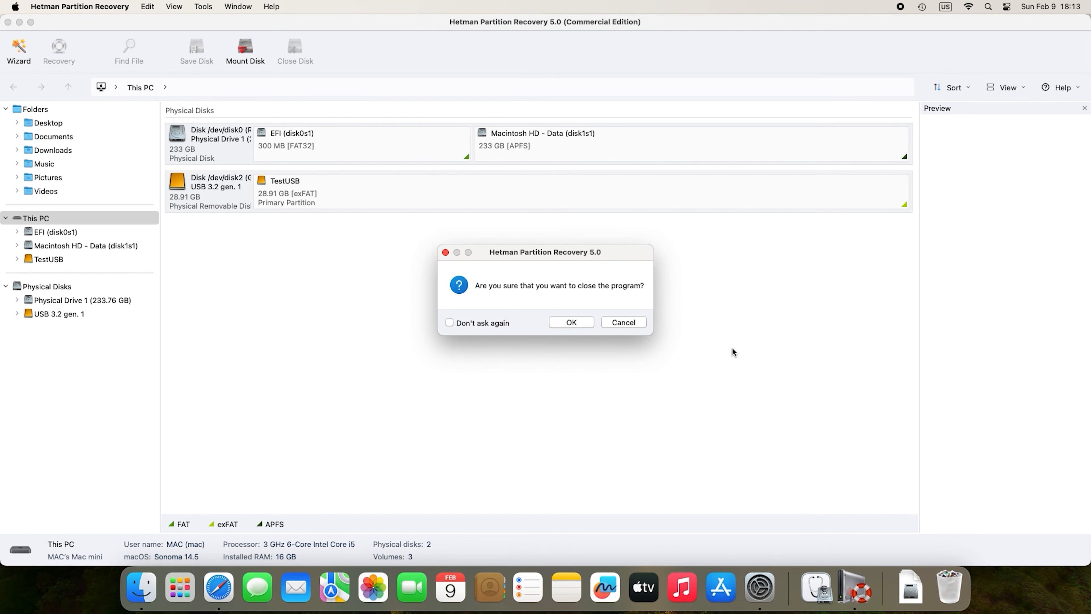
left_click(569, 321)
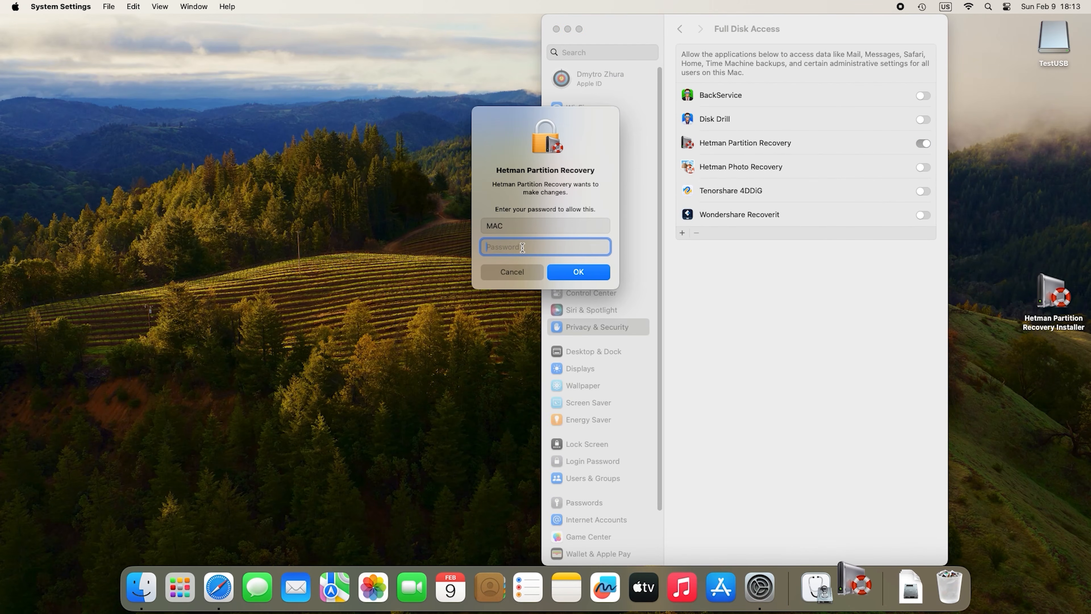
type("•••")
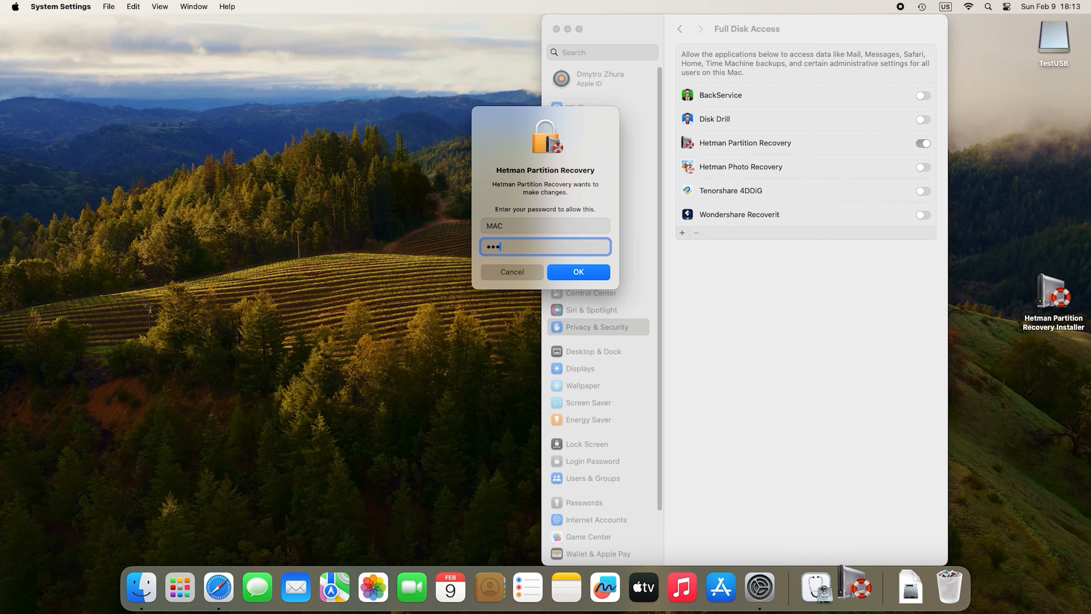
type("•")
left_click(576, 271)
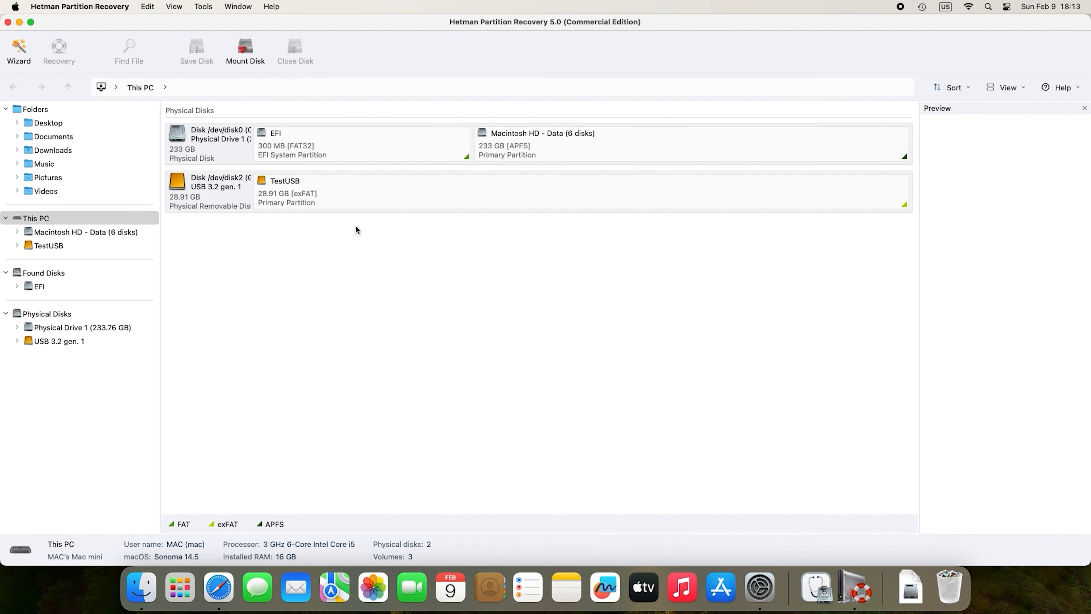
Set up a full-size image of the USB 3.2 gen. 1 disk, saved to hard disk.
left_click(216, 194)
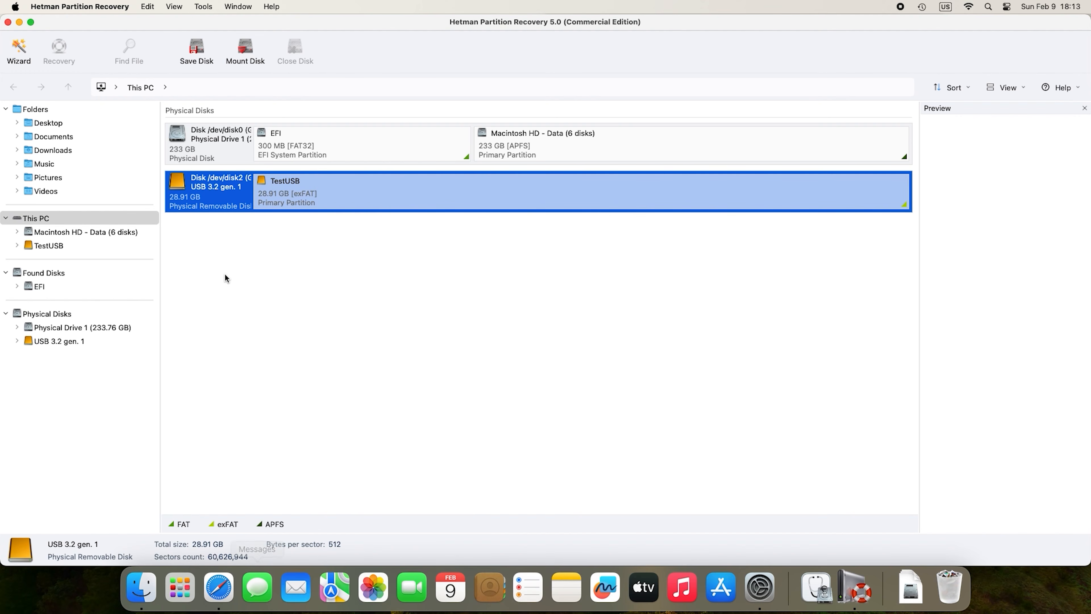
left_click(194, 61)
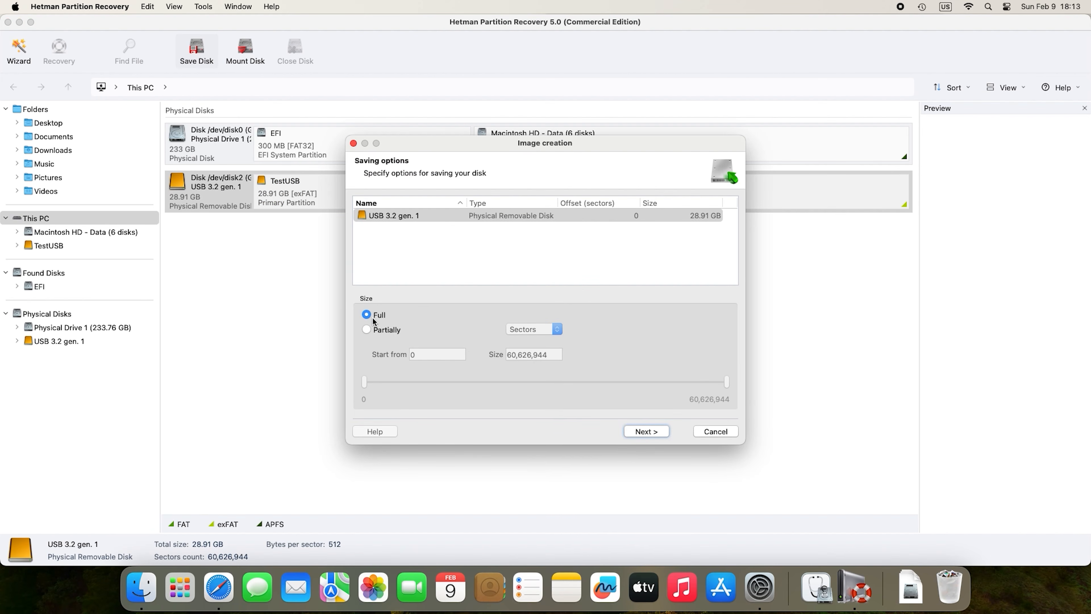
left_click(646, 431)
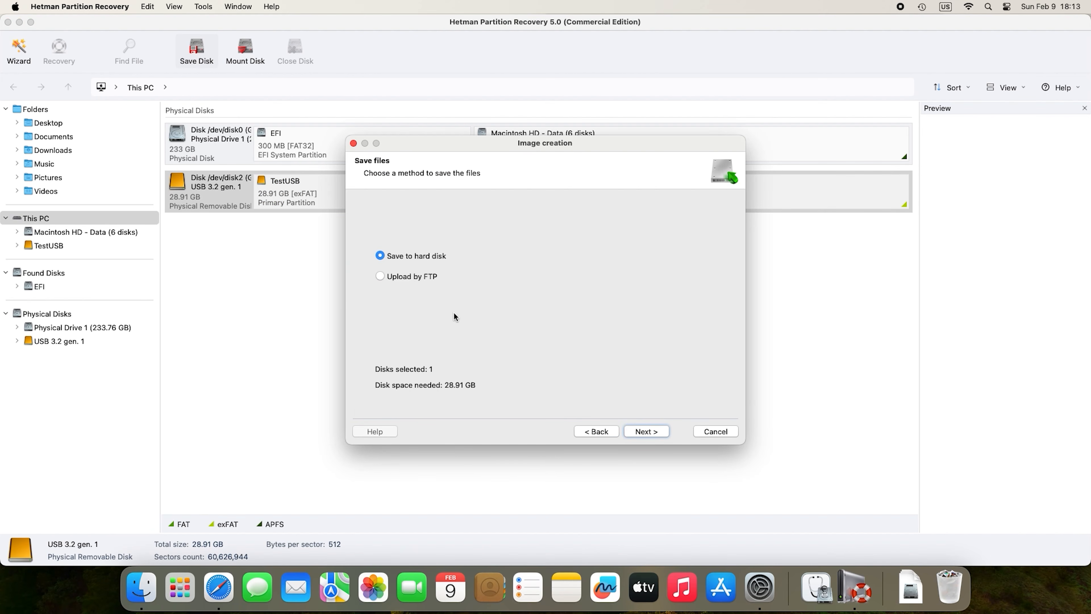
left_click(646, 431)
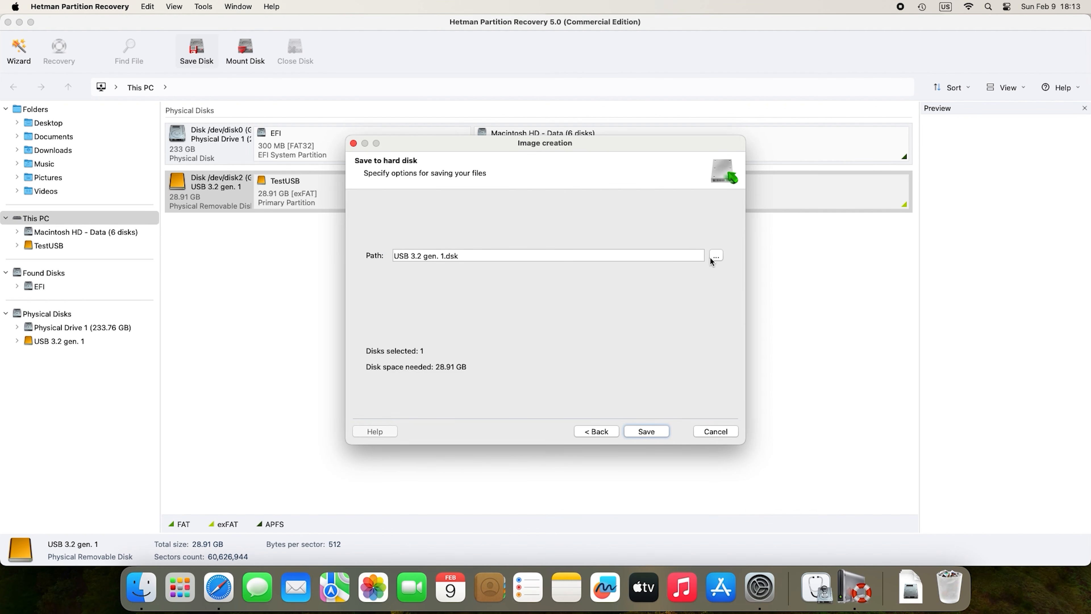
left_click(720, 257)
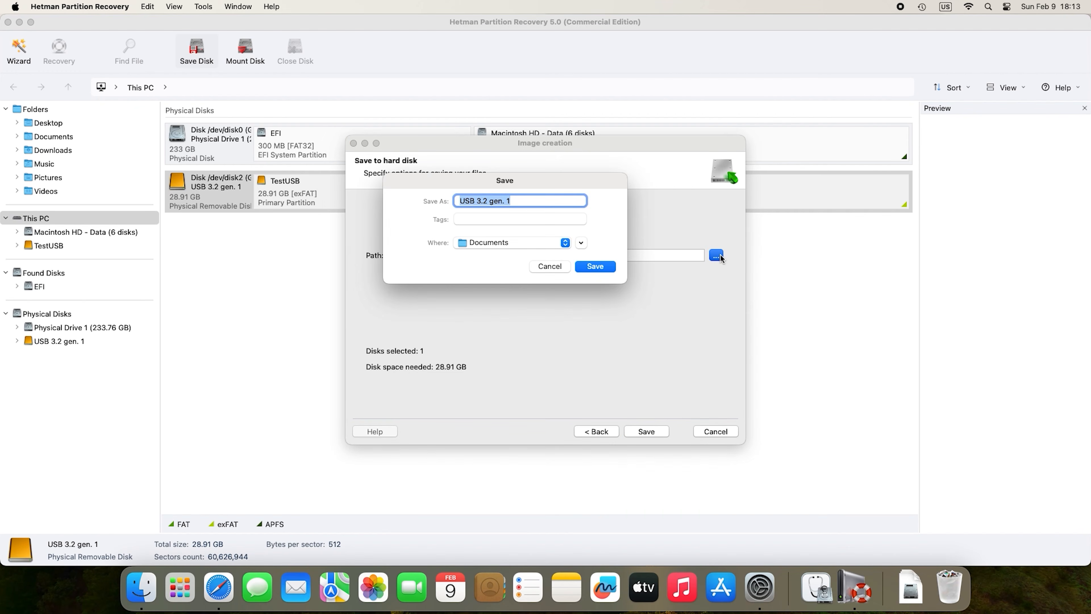
Save the disk image as USB 3.2 gen. 1.dsk on the Desktop and close the wizard.
left_click(563, 242)
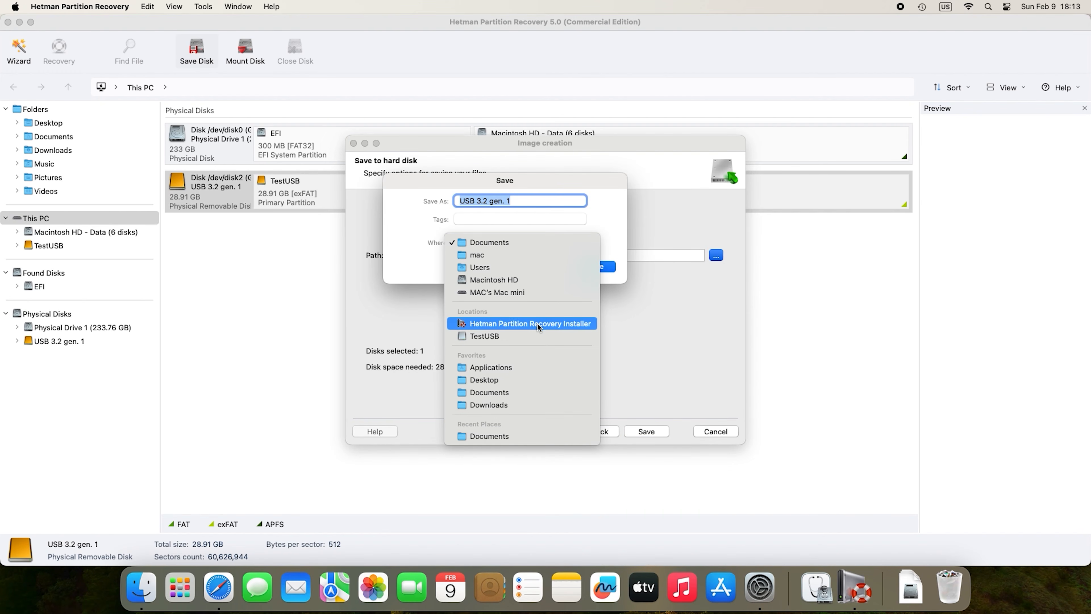
left_click(518, 383)
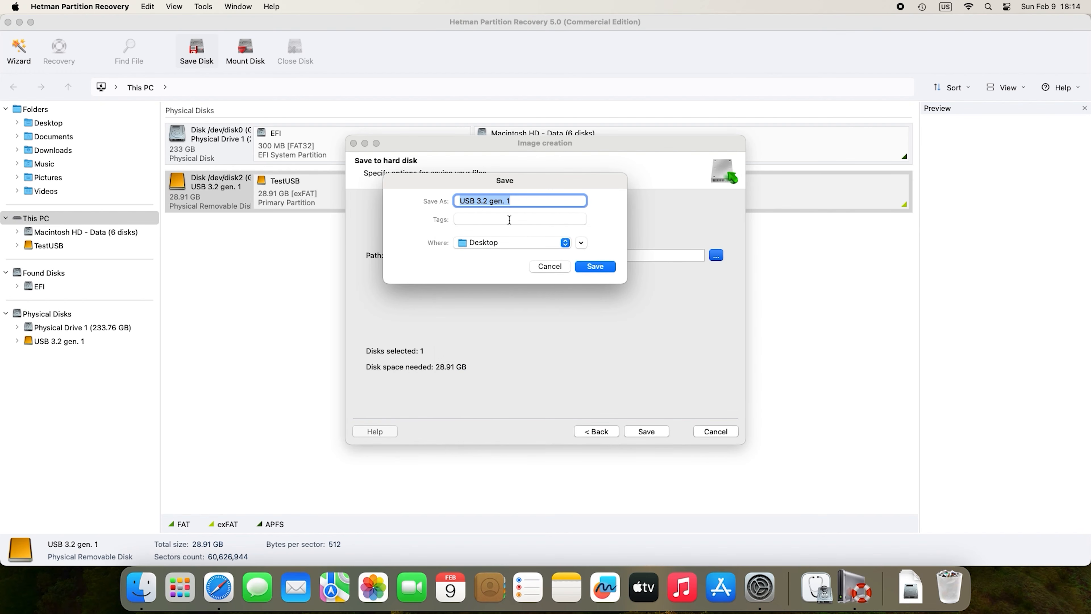
left_click(597, 266)
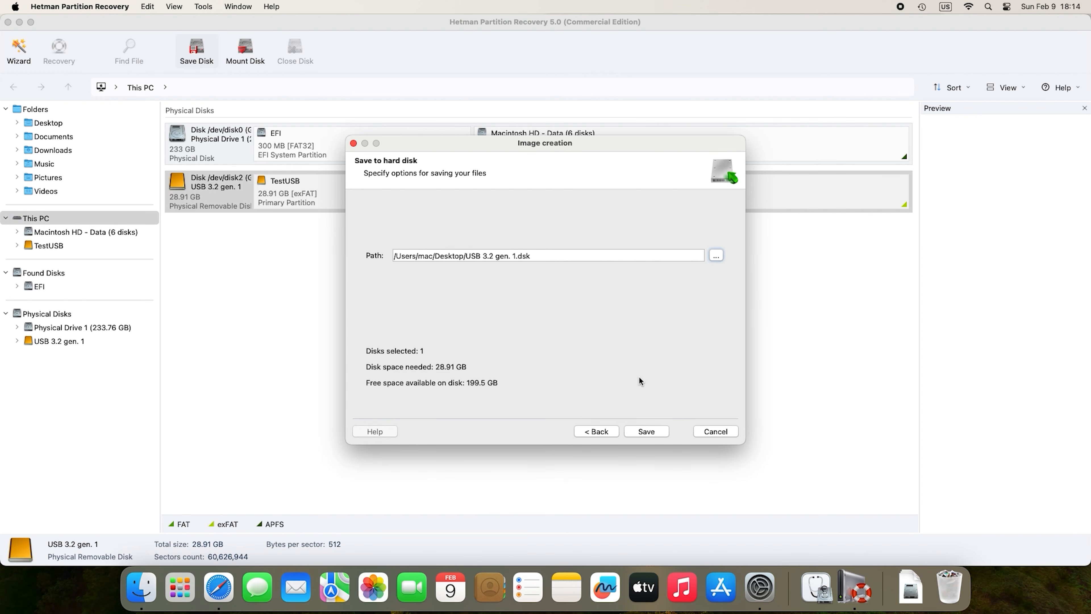
left_click(654, 432)
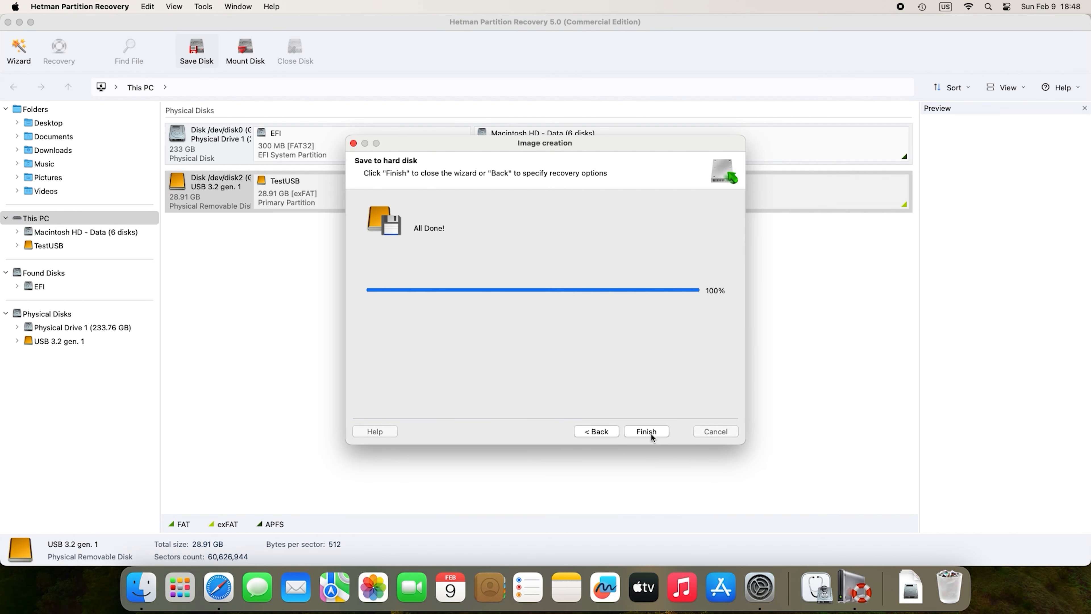
left_click(649, 432)
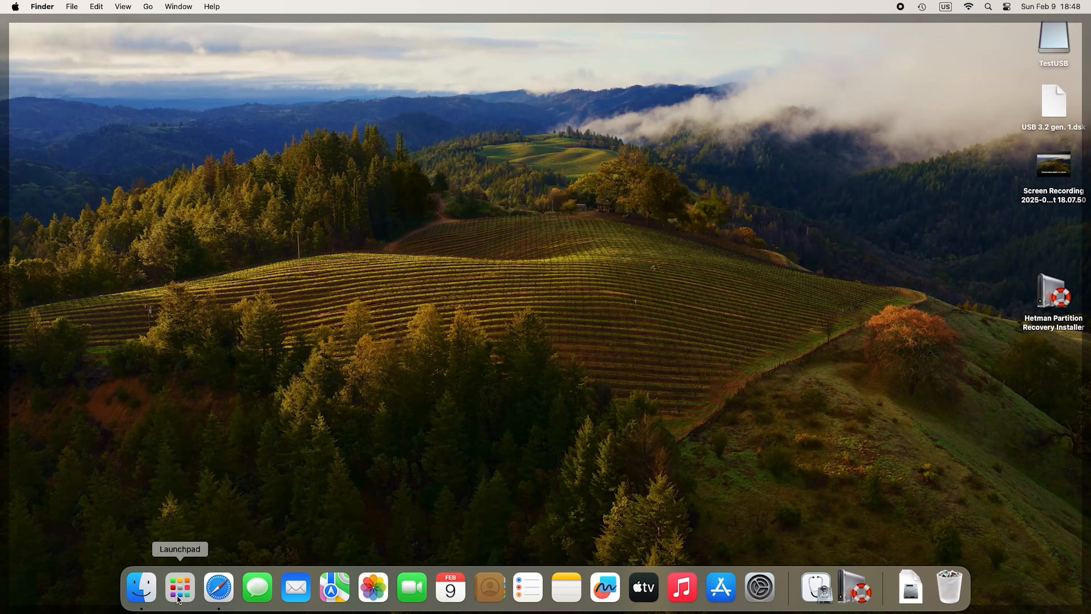
Open Launchpad from the Dock.
left_click(177, 595)
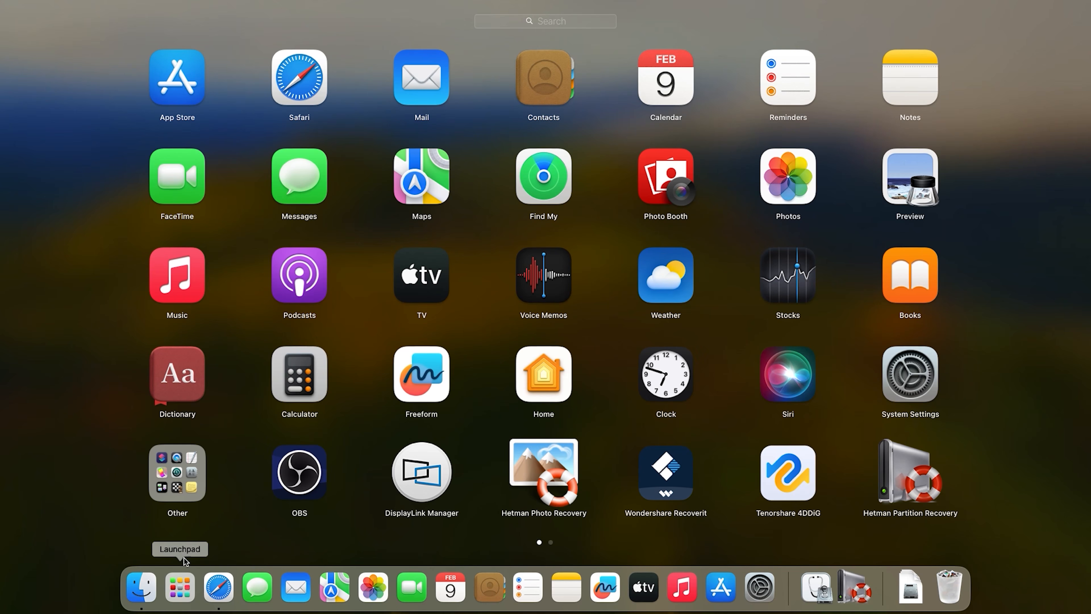
Launch Terminal from the Other folder and make it full screen.
left_click(183, 478)
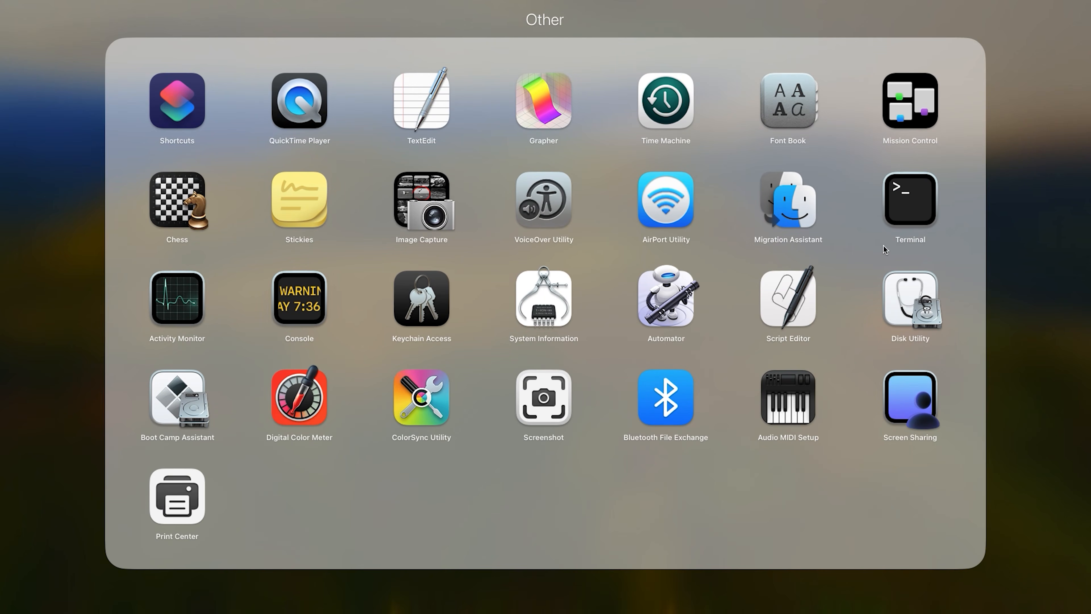
left_click(913, 215)
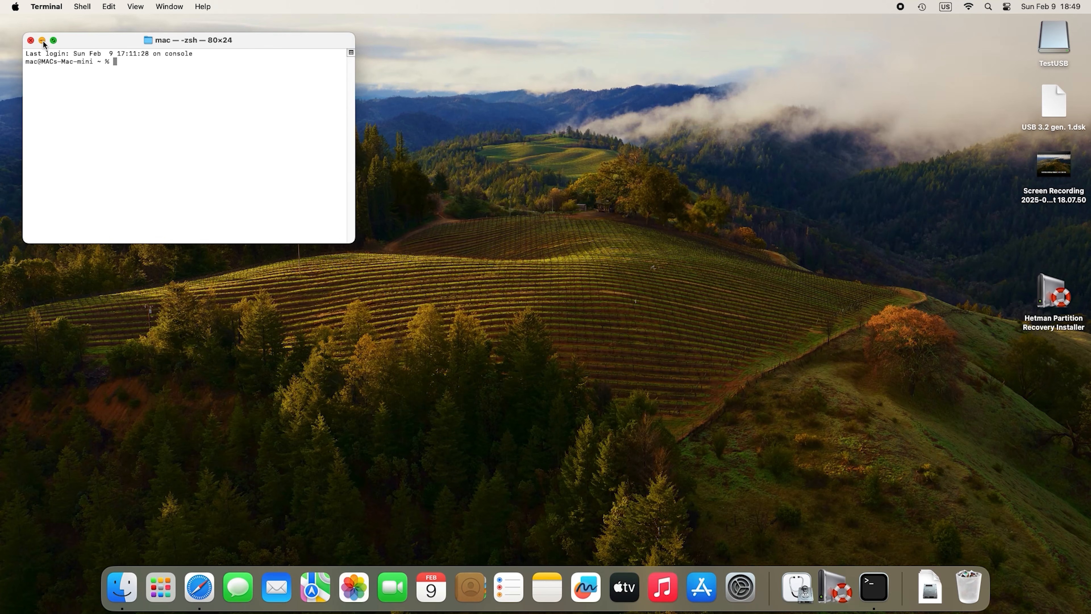
left_click(54, 41)
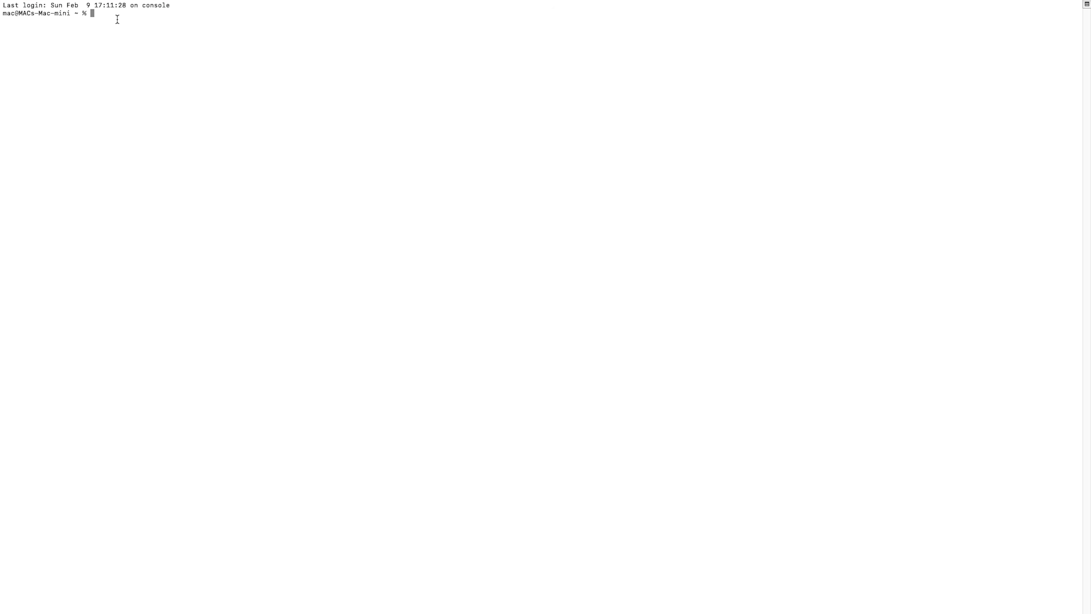
Run diskutil list, then dd /dev/disk2 into ~/Desktop/USB_backup.img.
type("diskutil list")
key("Return")
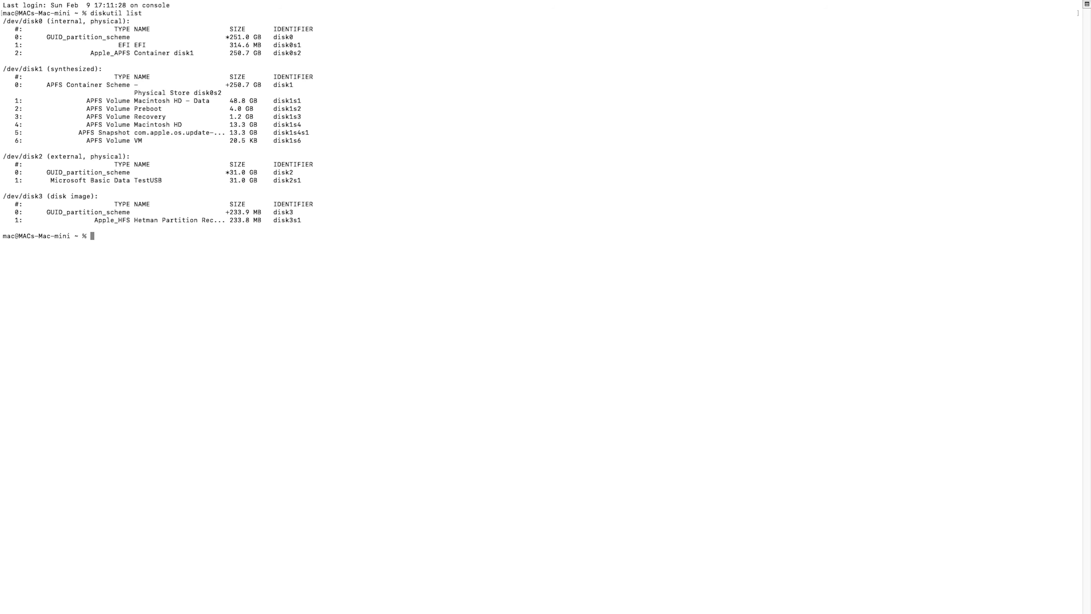
left_click_drag(43, 157, 29, 157)
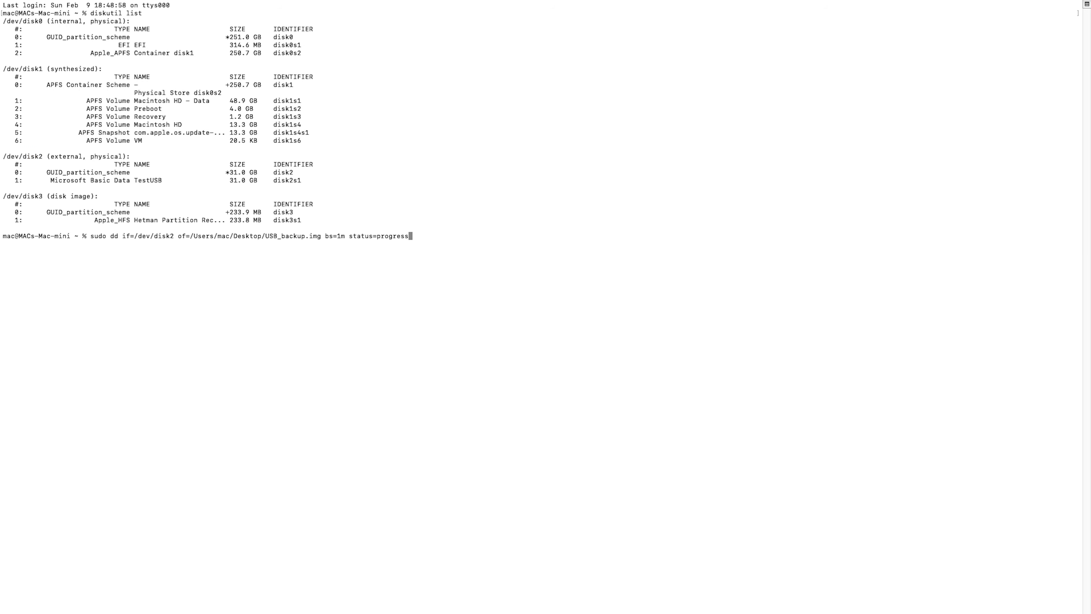
key("Return")
key("Return")
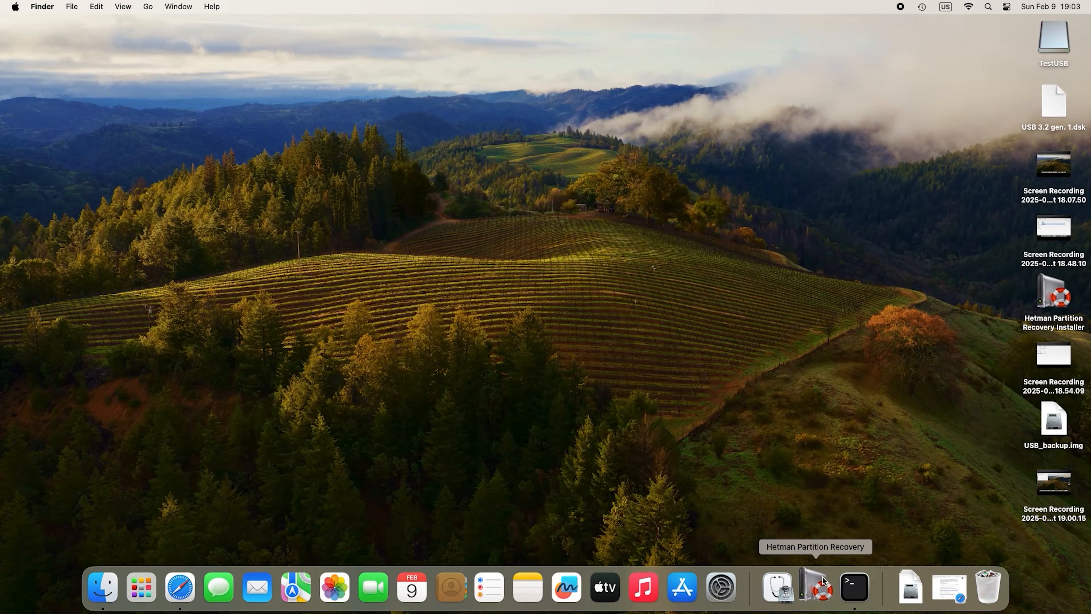
Mount the RAW image USB 3.2 gen. 1.dsk in Hetman after entering the admin password.
type("••••")
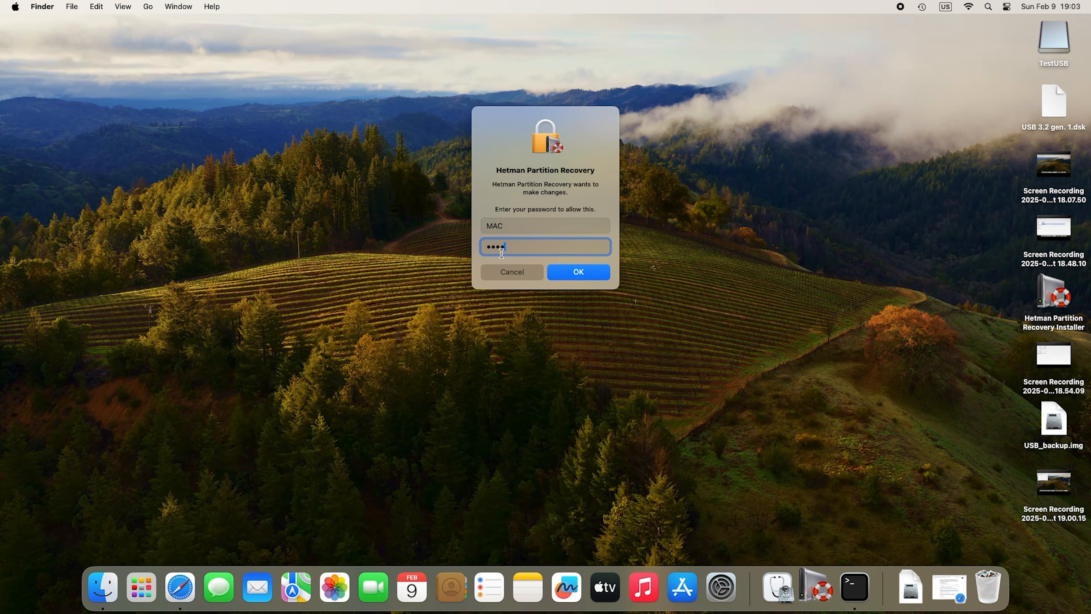
left_click(579, 273)
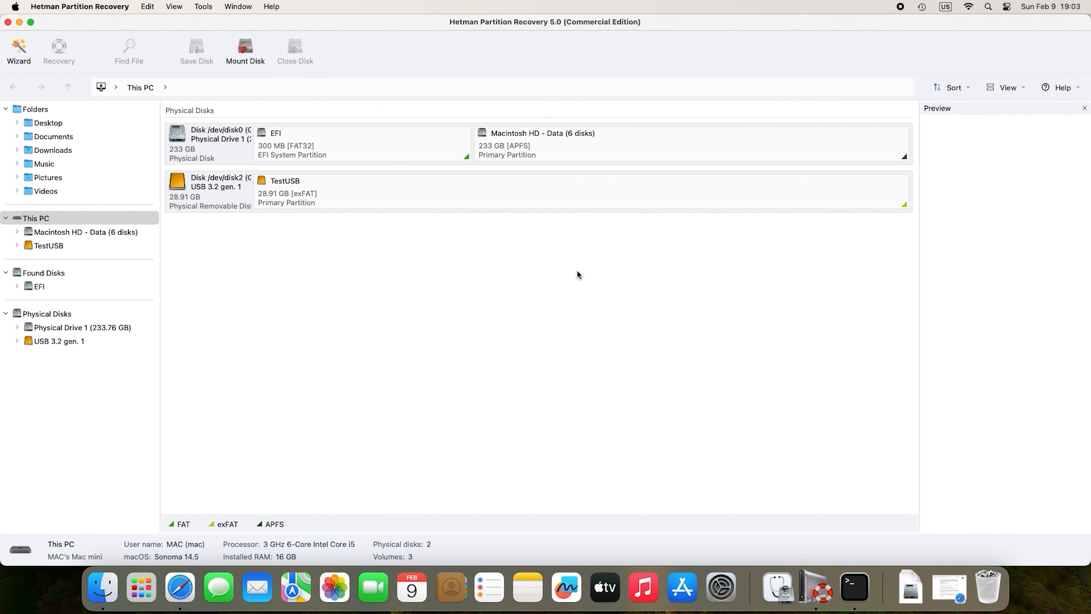
left_click(252, 61)
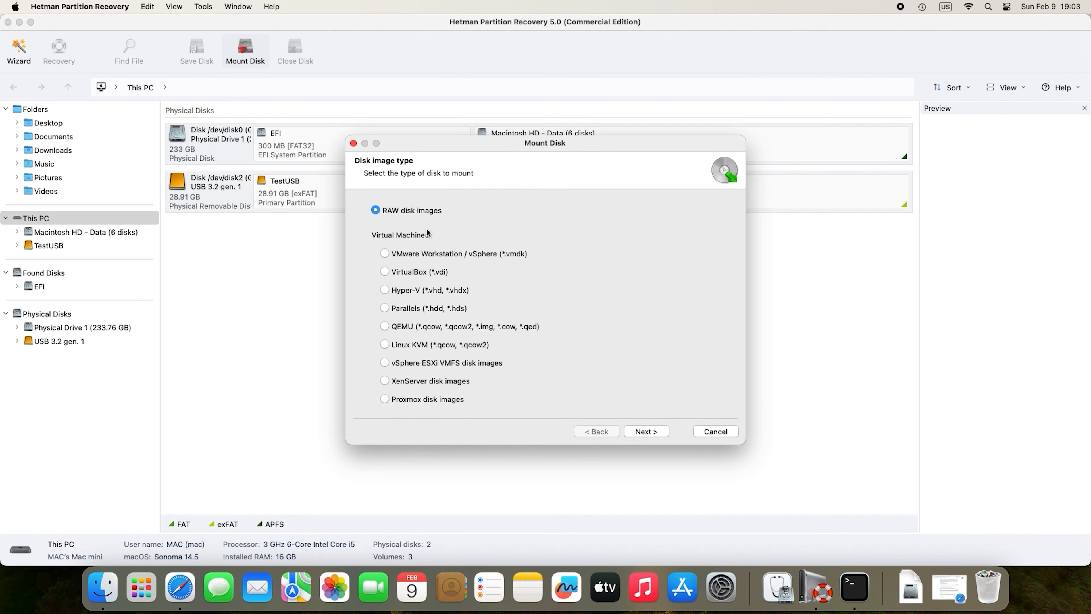
left_click(661, 431)
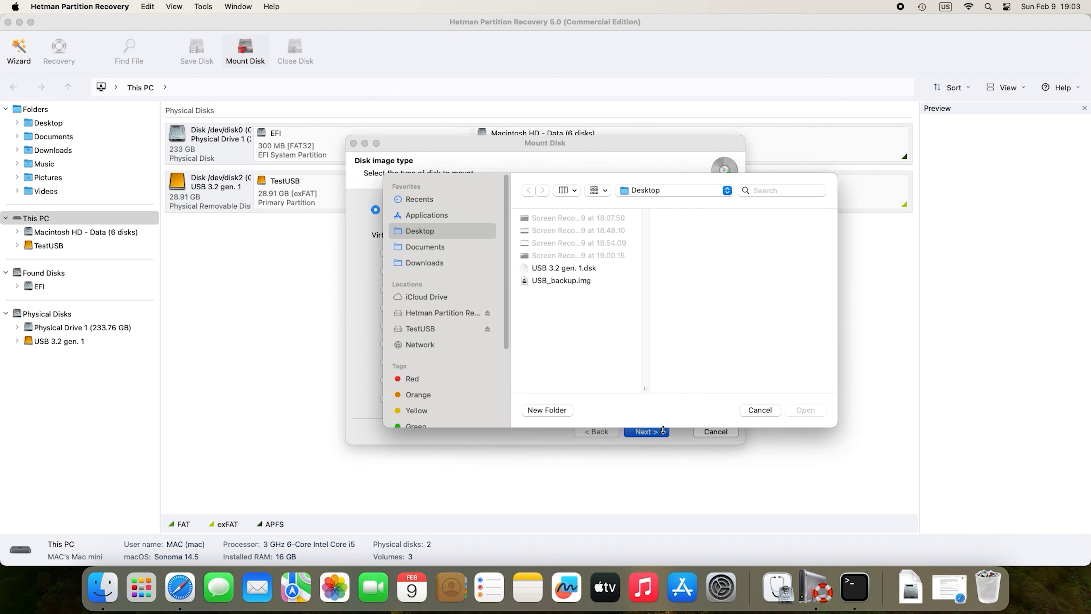
left_click(570, 270)
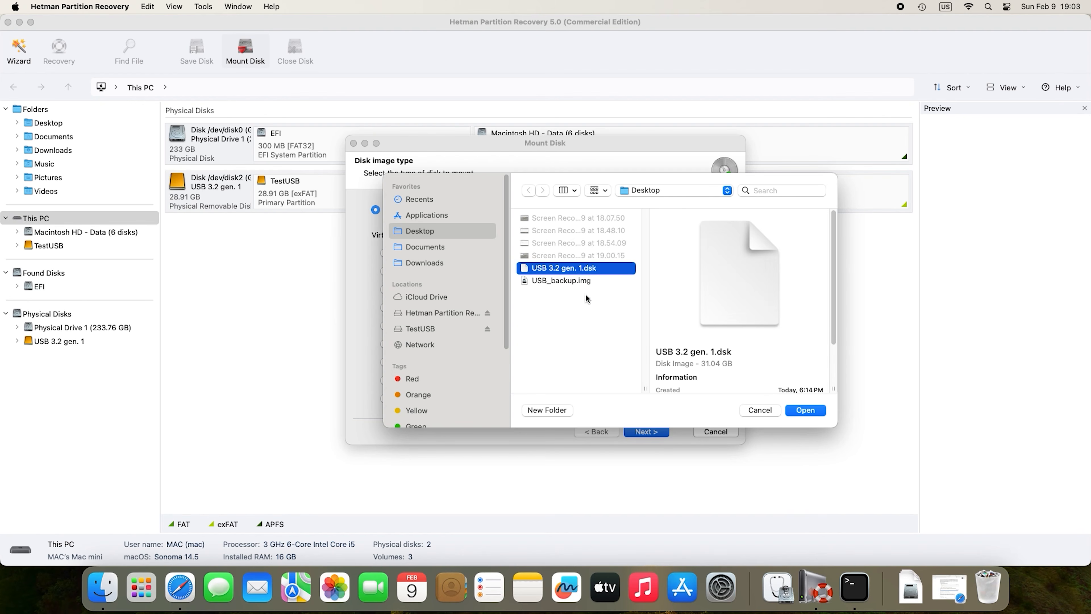
left_click(813, 411)
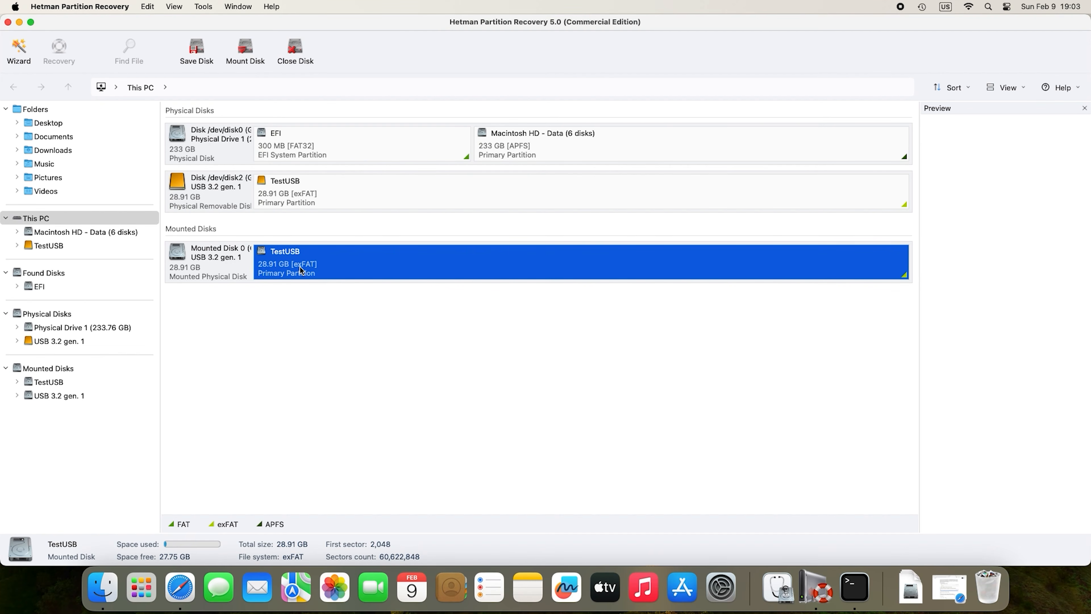
Open the mounted TestUSB partition and run a fast scan to list its found files.
right_click(432, 270)
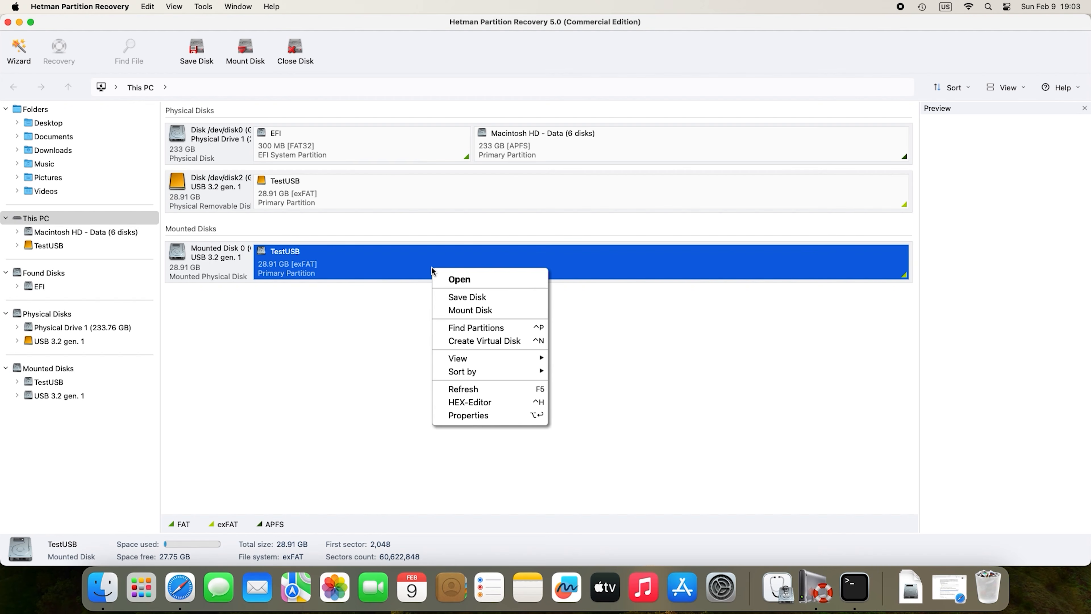
left_click(484, 282)
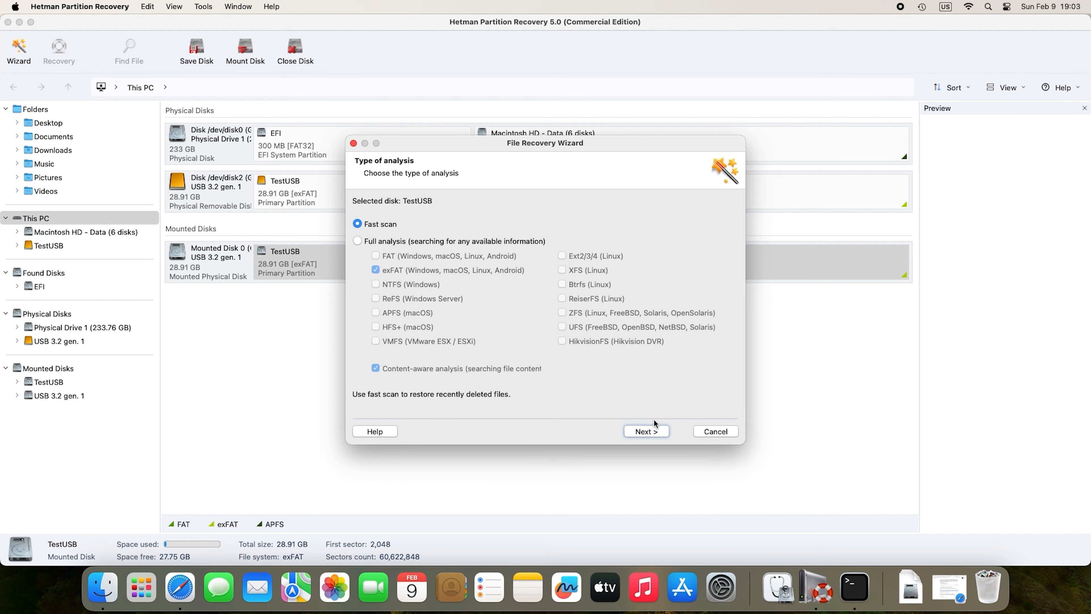
left_click(660, 431)
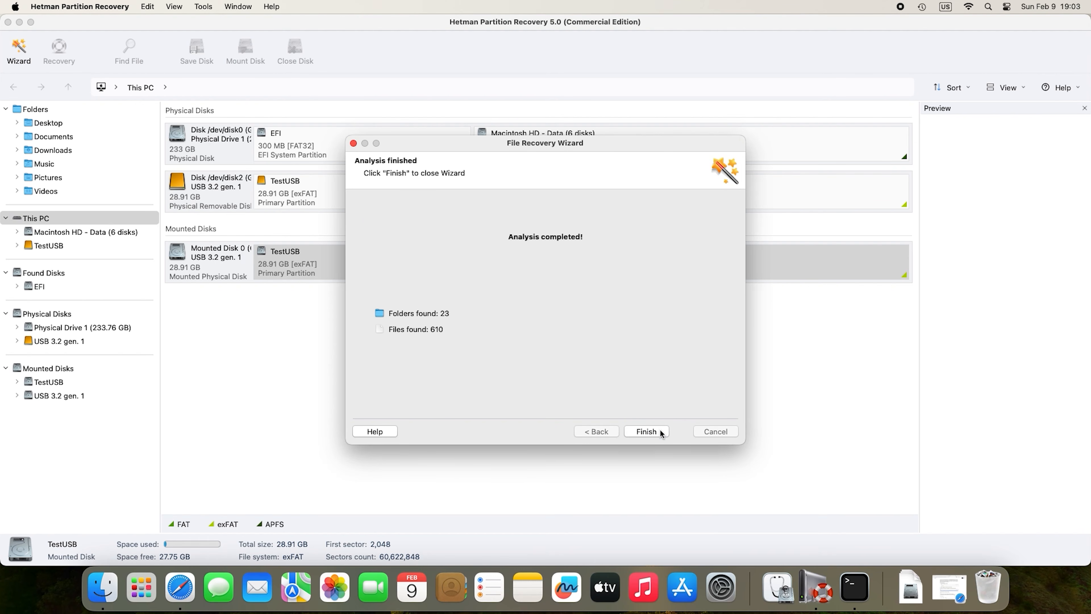
left_click(647, 431)
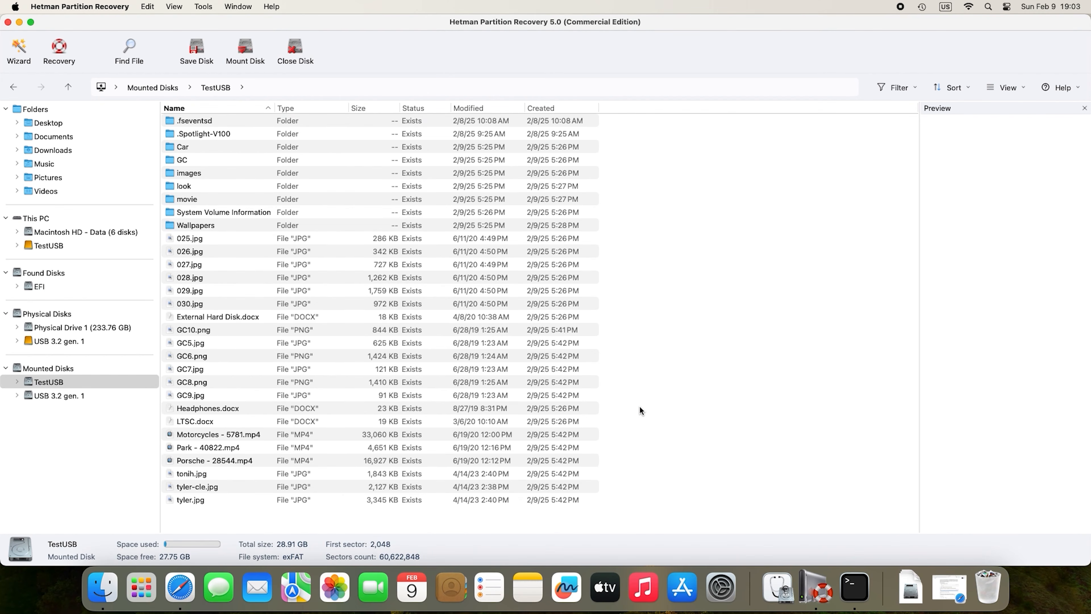
Switch to thumbnail view and select every file from 025.jpg through tyler.jpg.
left_click(1023, 85)
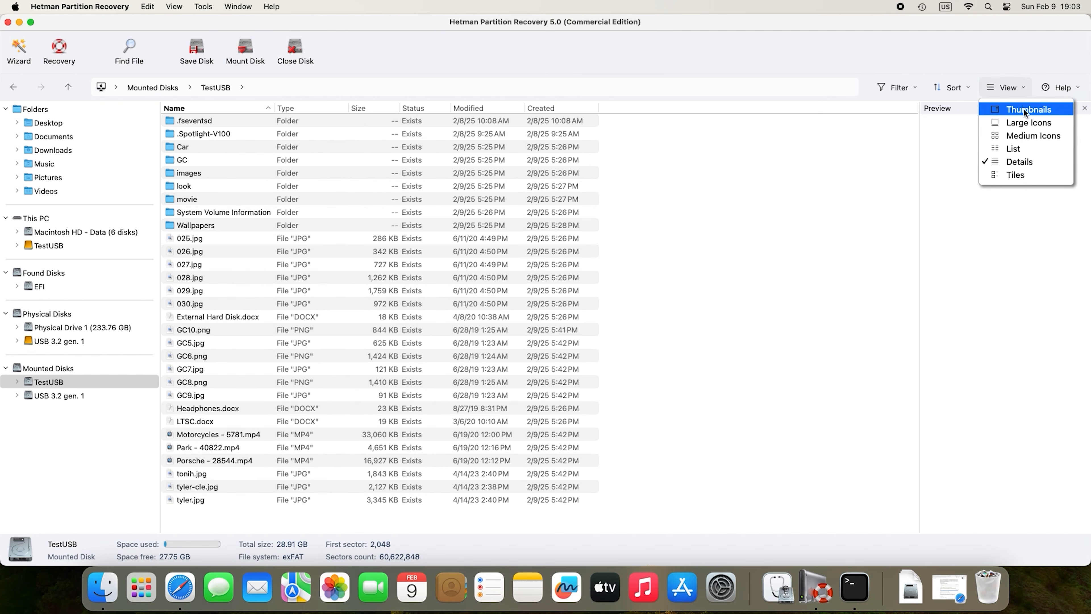
left_click(1023, 108)
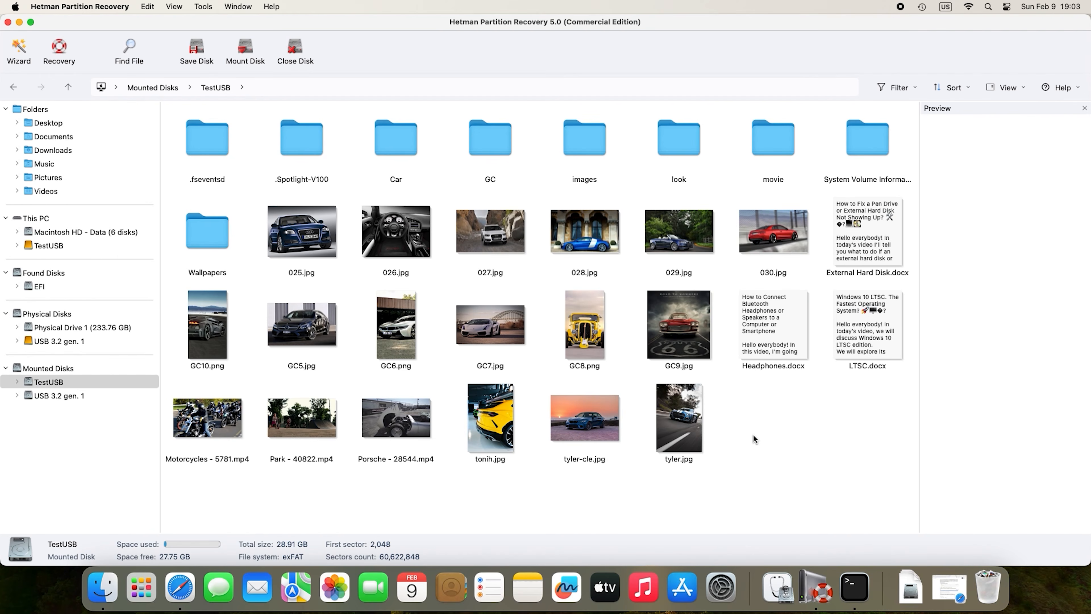
left_click(326, 234)
left_click(680, 426, "shift")
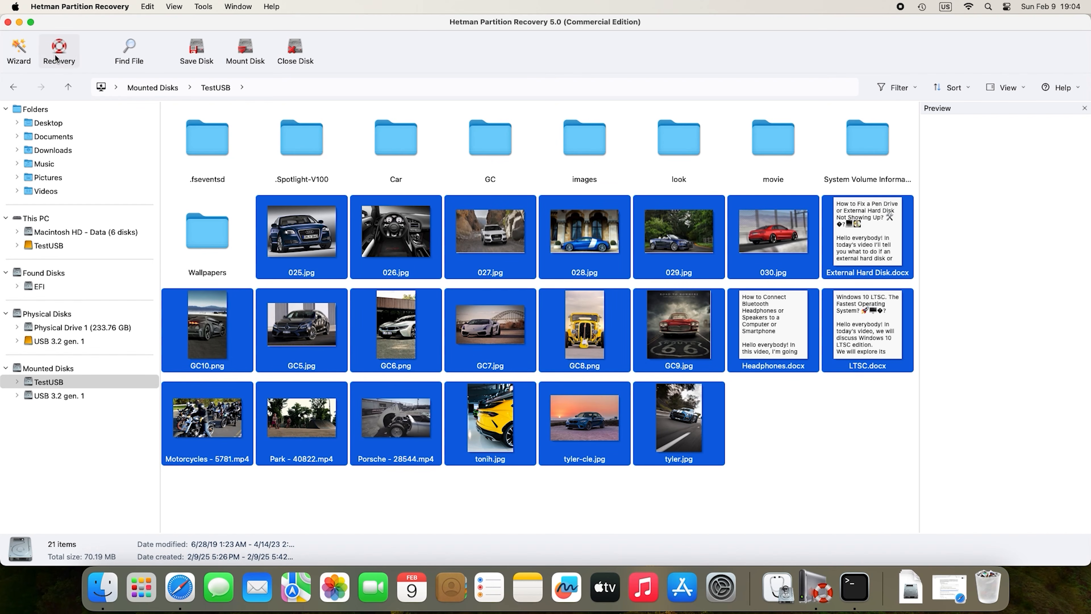
Recover the 21 selected files to Documents/Restored Files, renaming the duplicate GC10.png.
left_click(66, 64)
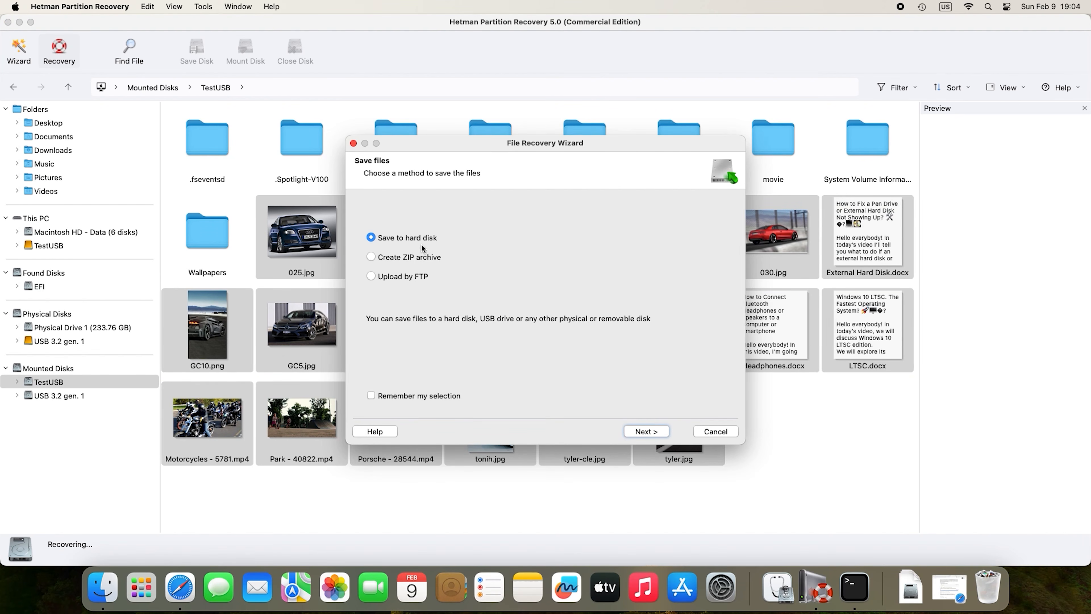
left_click(658, 434)
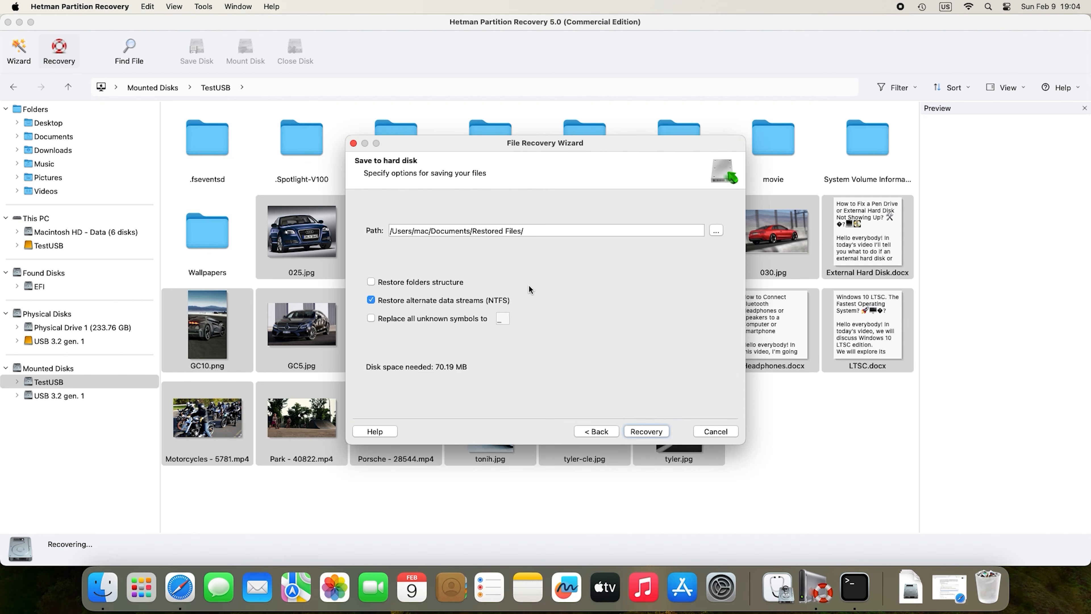
left_click(651, 432)
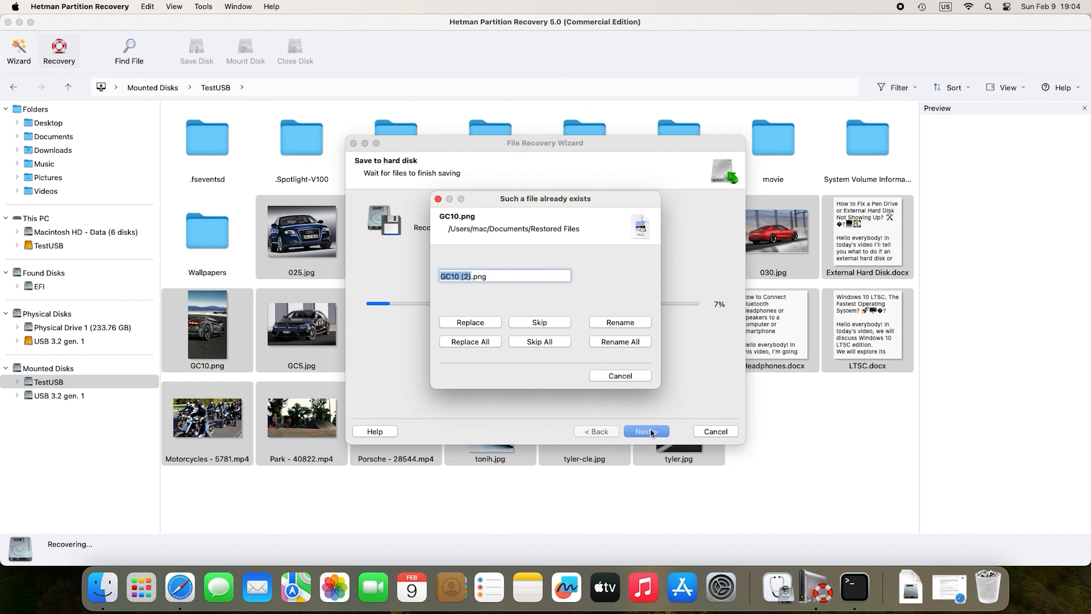
left_click(619, 342)
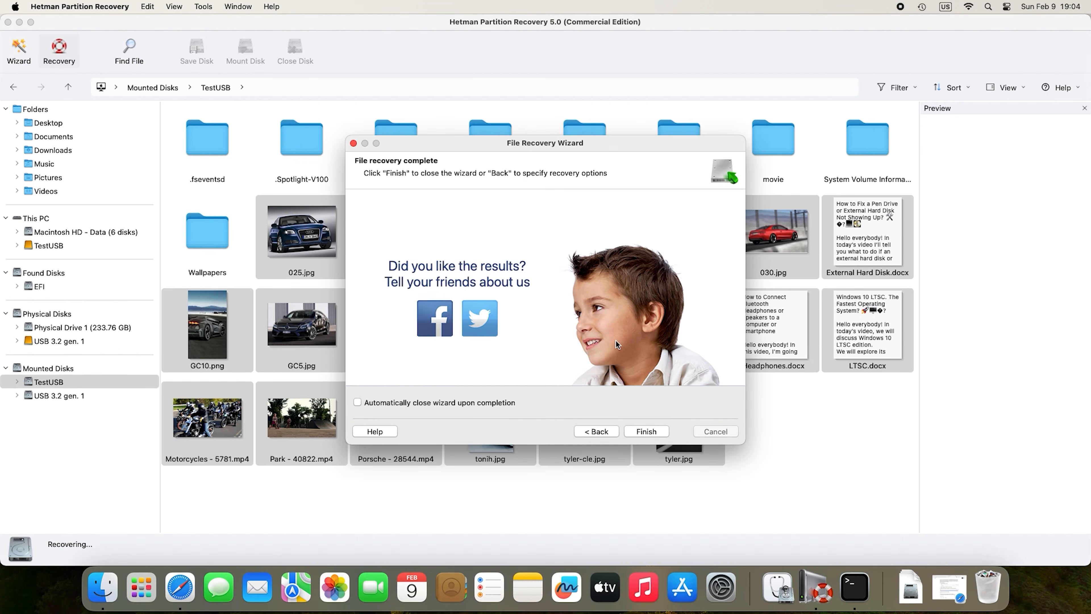
left_click(646, 432)
left_click(98, 592)
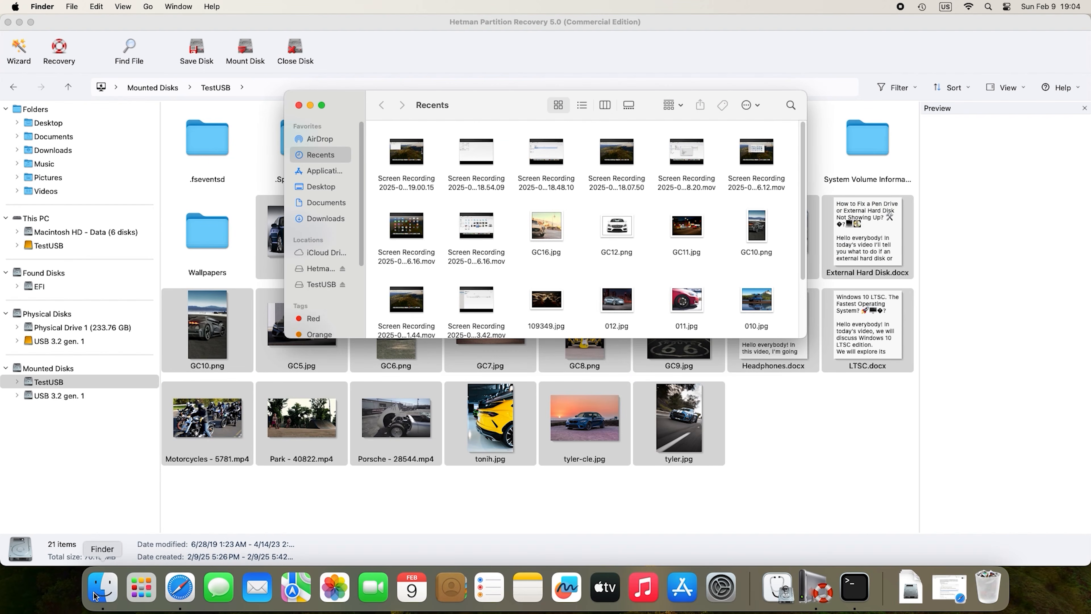
Go to Documents and open Restored Files to view the recovered car images and docx files.
left_click(324, 203)
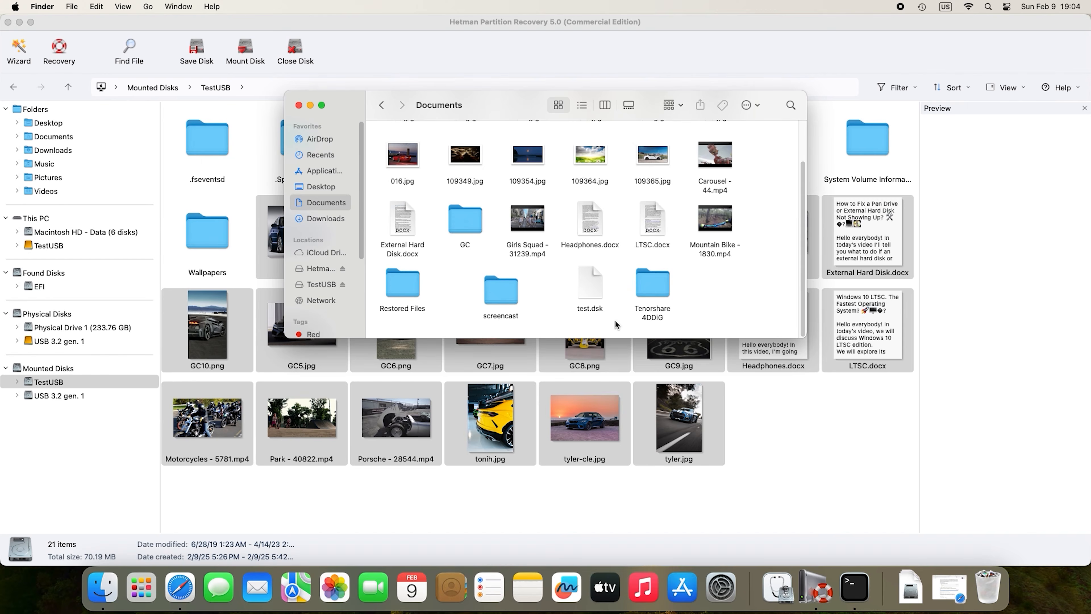
double_click(407, 291)
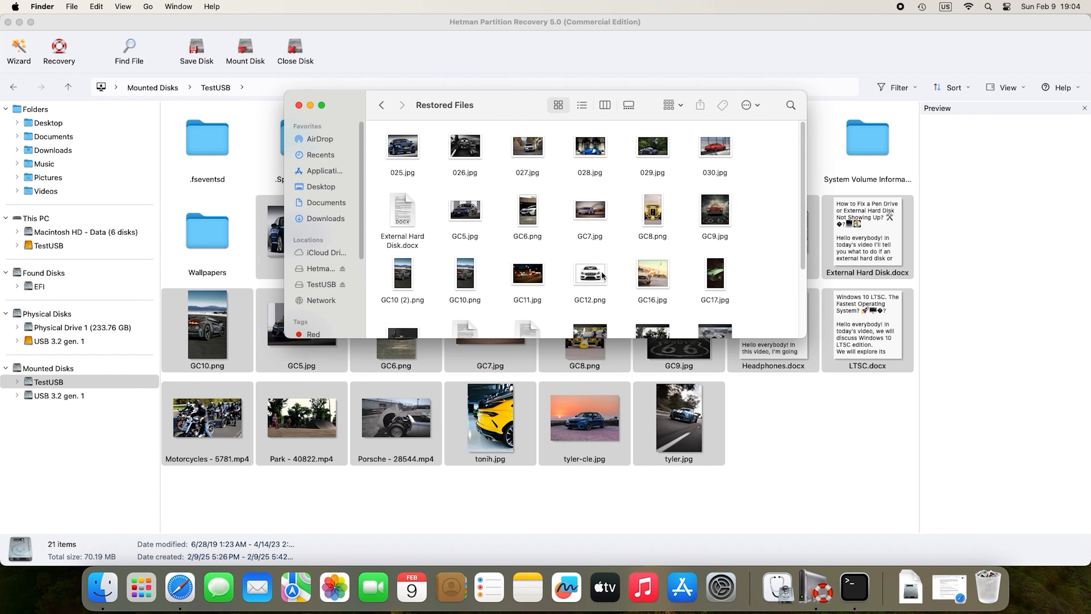
scroll(650, 277, "down", 5)
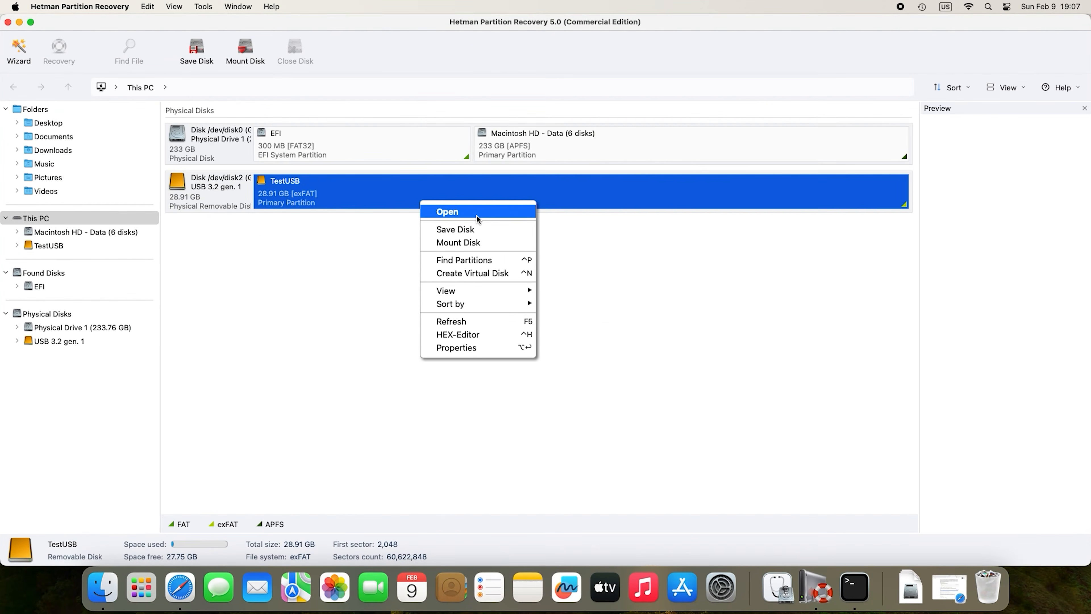
Run a Full analysis of TestUSB instead of a fast scan, finding 25 folders and 629 files.
left_click(478, 219)
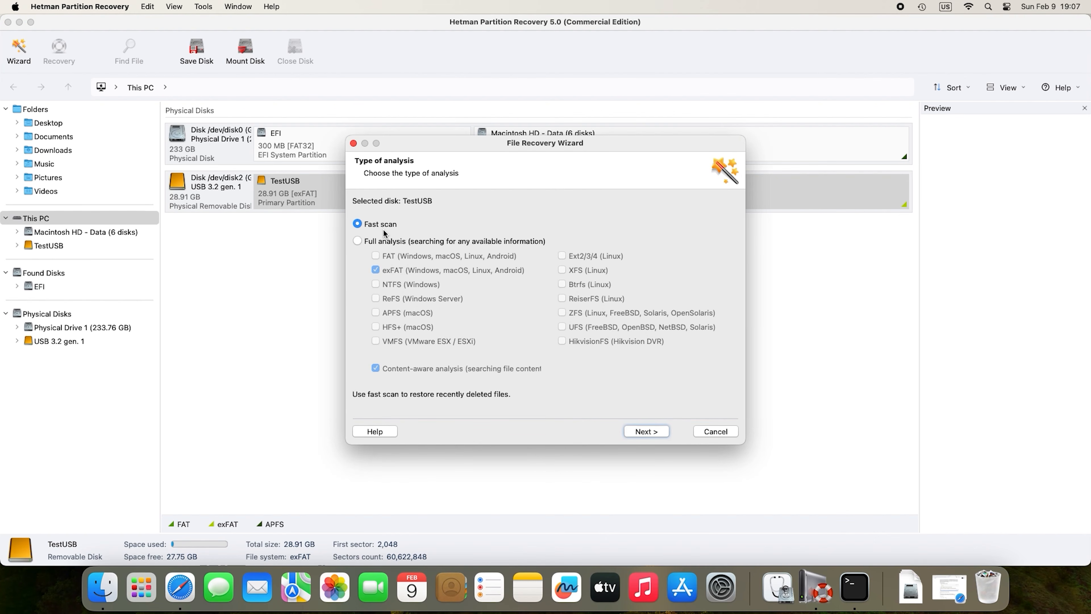
left_click(381, 244)
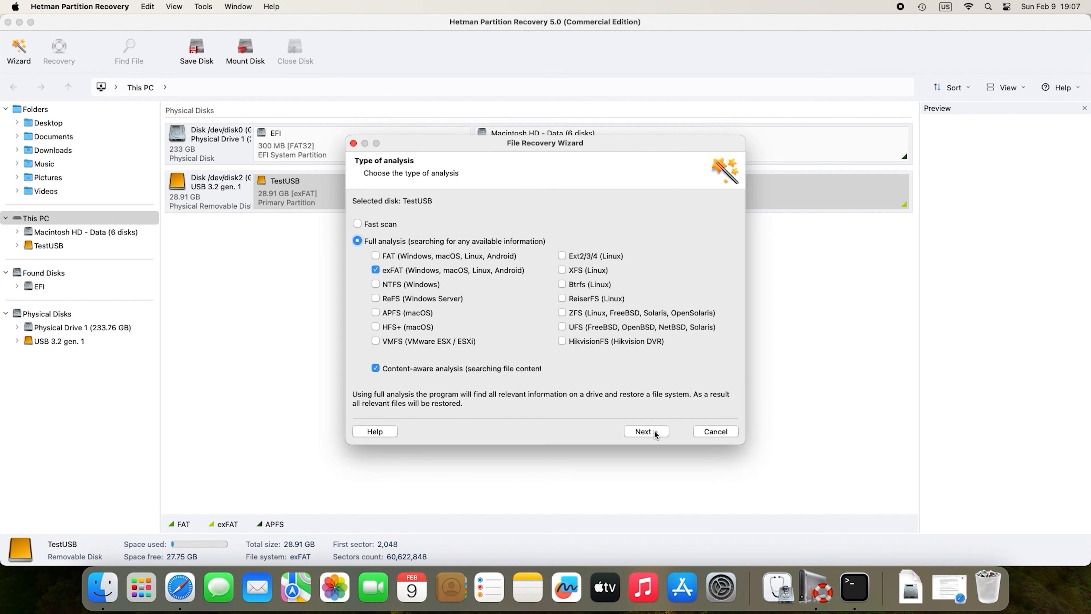
left_click(647, 431)
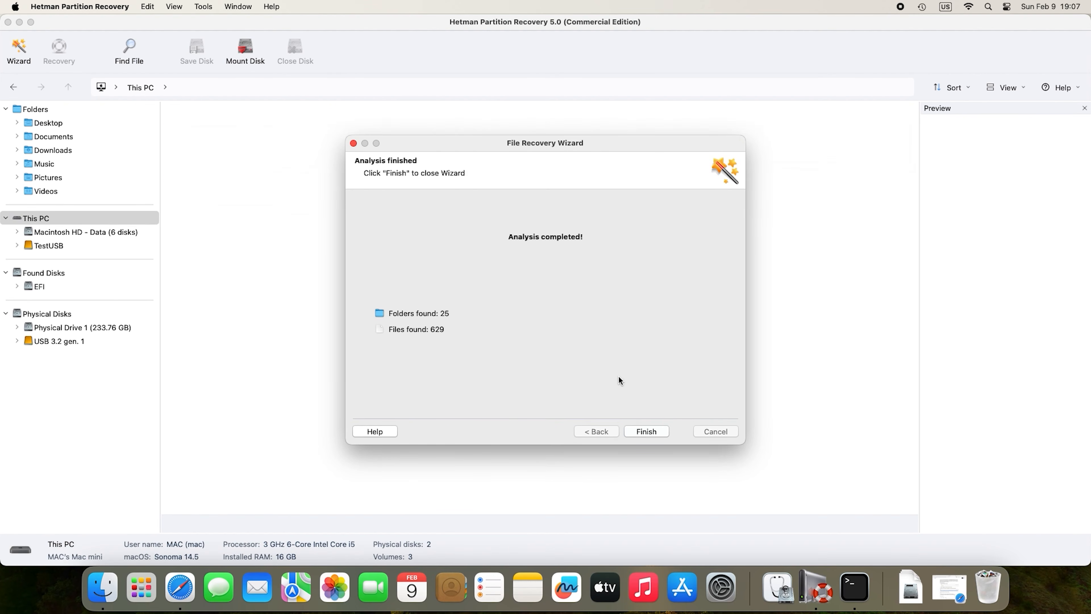
left_click(655, 432)
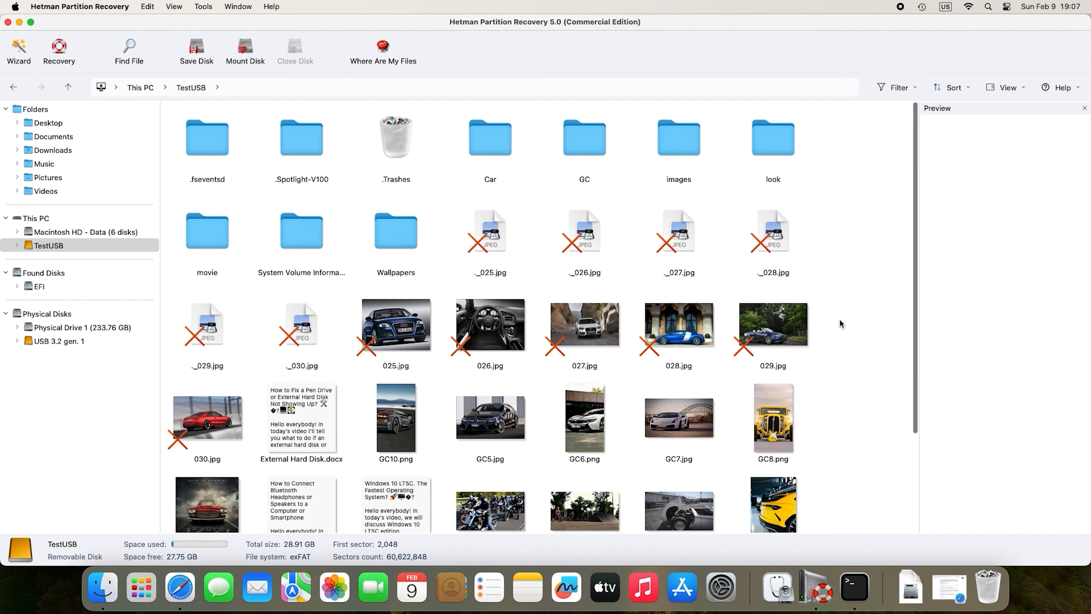
Preview the deleted images 025.jpg, 026.jpg and 029.jpg.
left_click(413, 342)
left_click(494, 344)
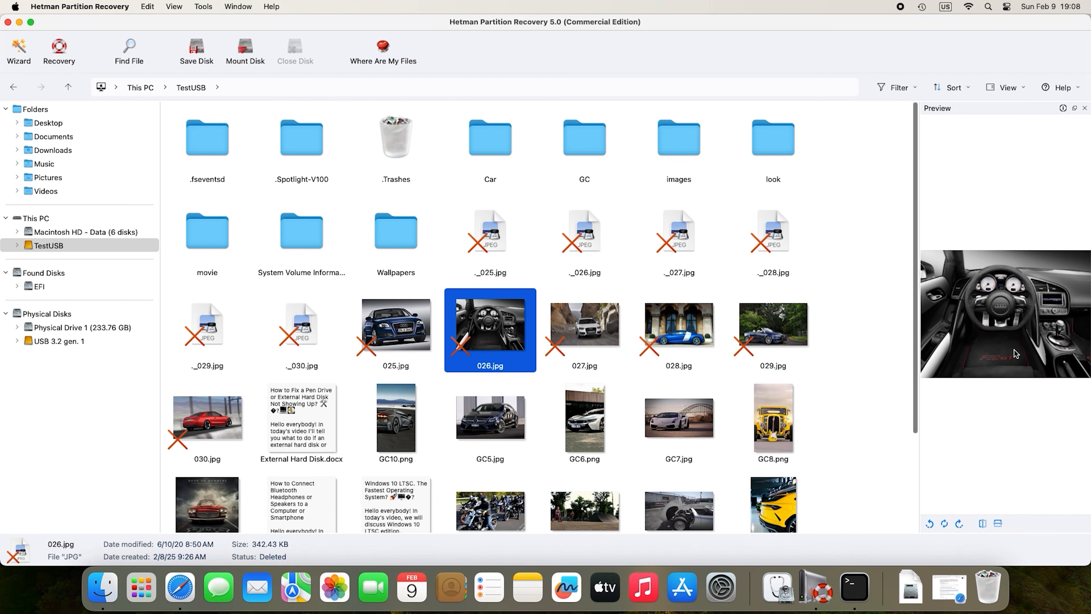
left_click(810, 350)
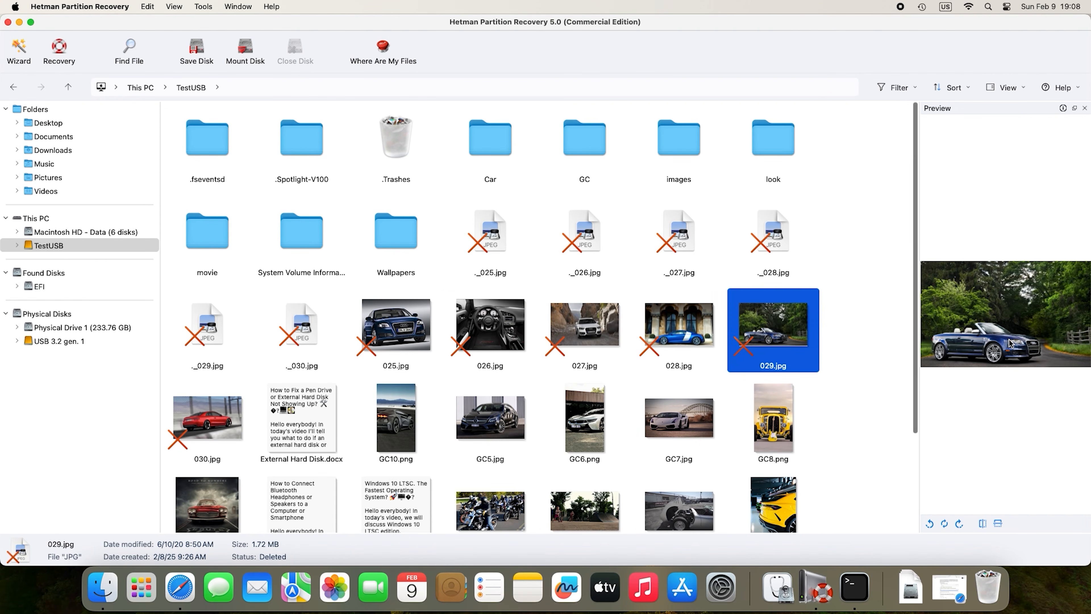
Select the five images 025.jpg through 029.jpg and start recovering them.
left_click(848, 309)
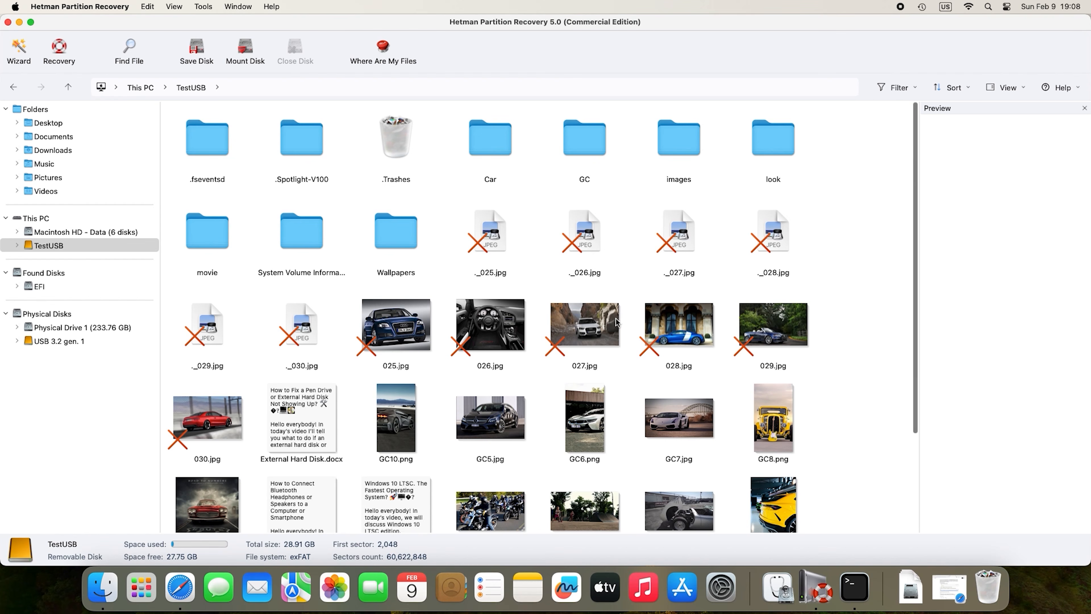
left_click(407, 333)
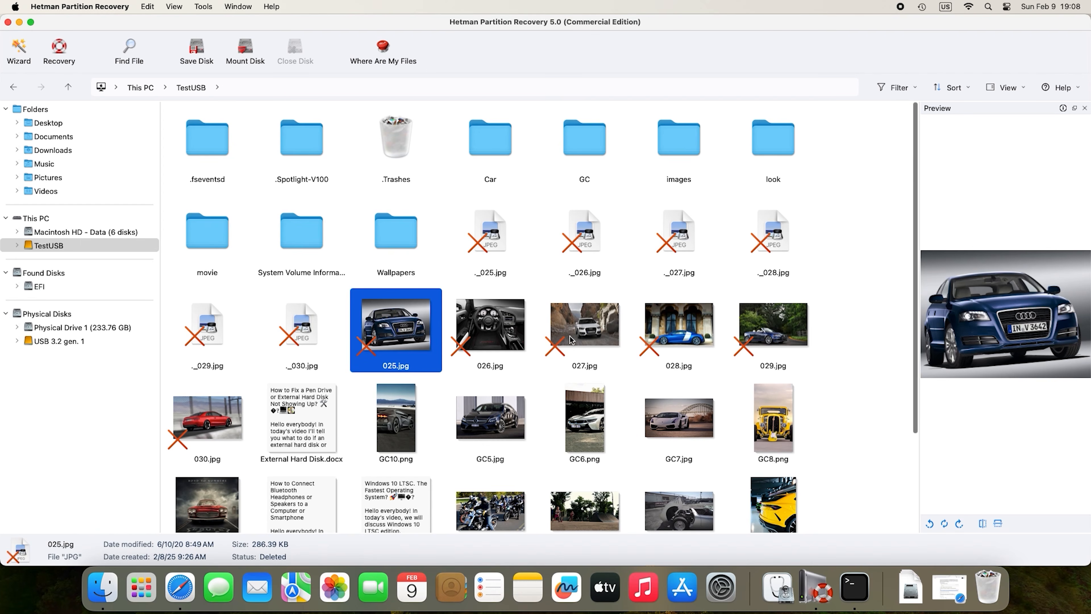
left_click(790, 336, "shift")
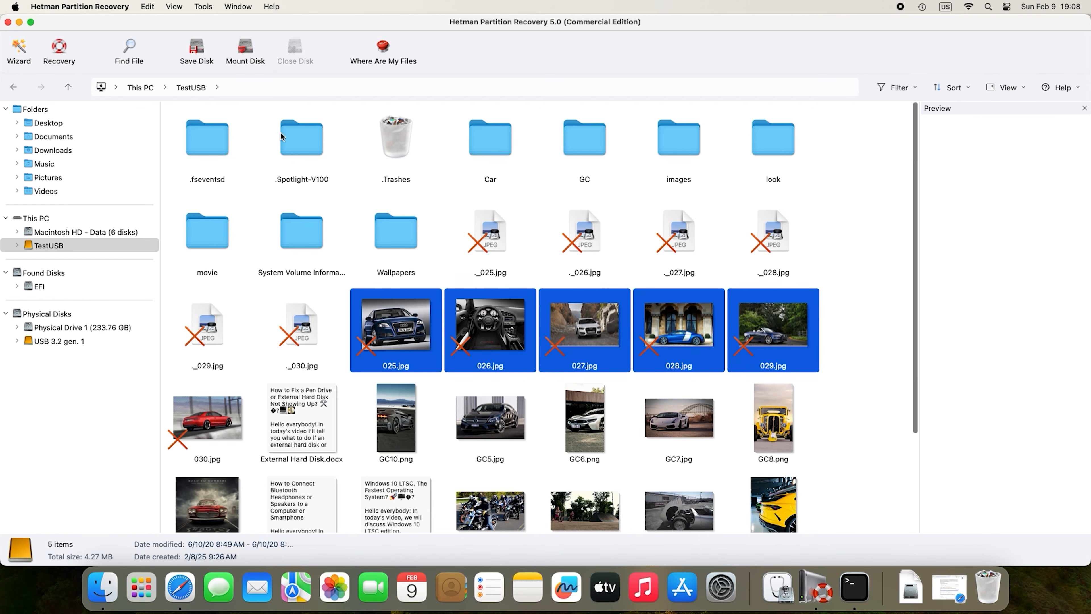
left_click(55, 66)
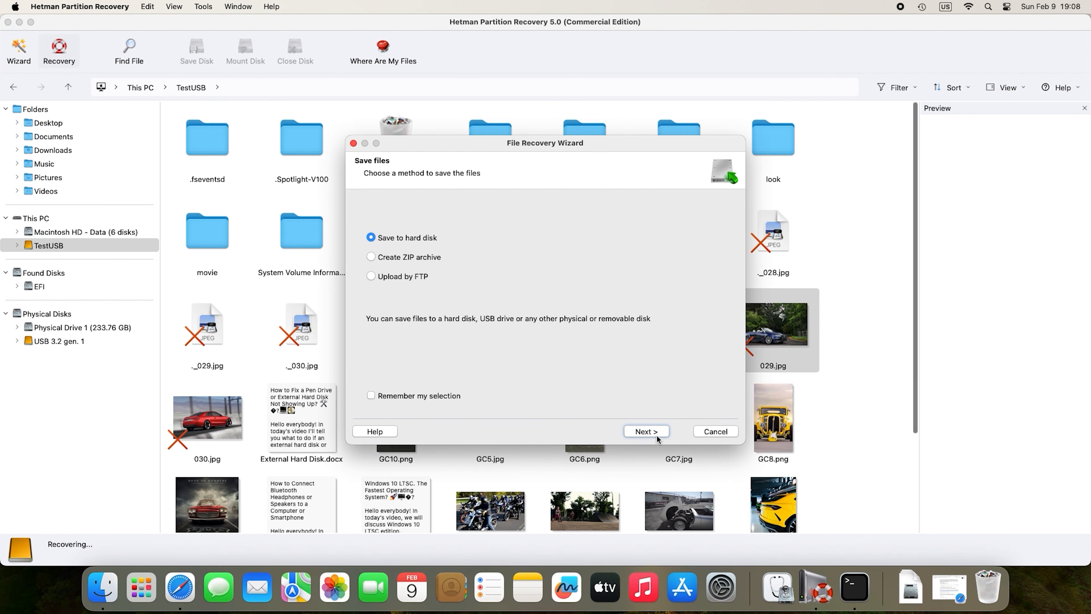
Save the five images to the hard disk in the Restored Files/111 folder.
left_click(647, 432)
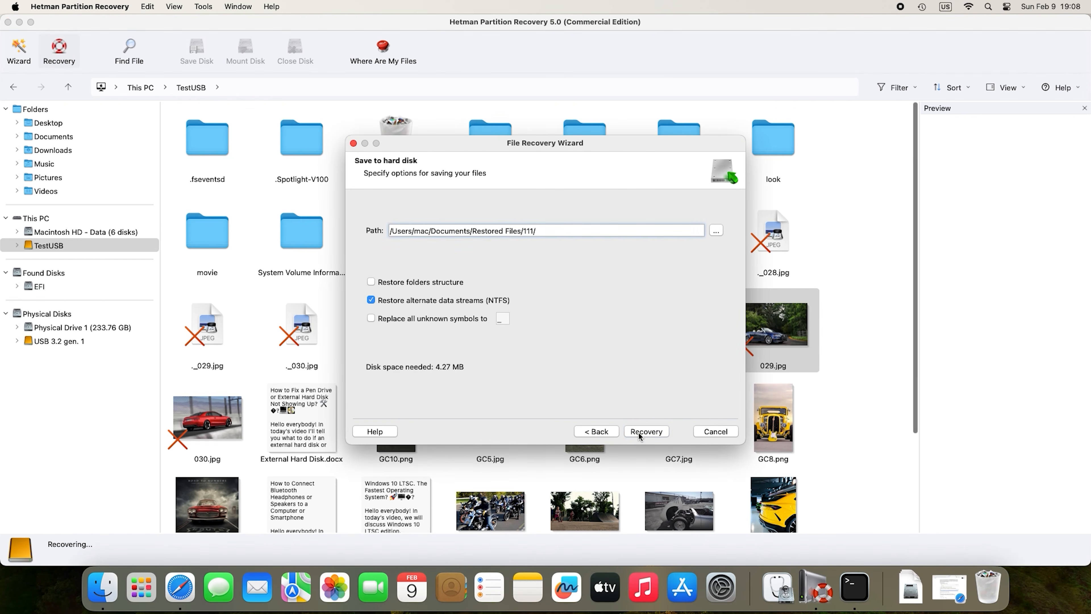
left_click(641, 431)
left_click(645, 432)
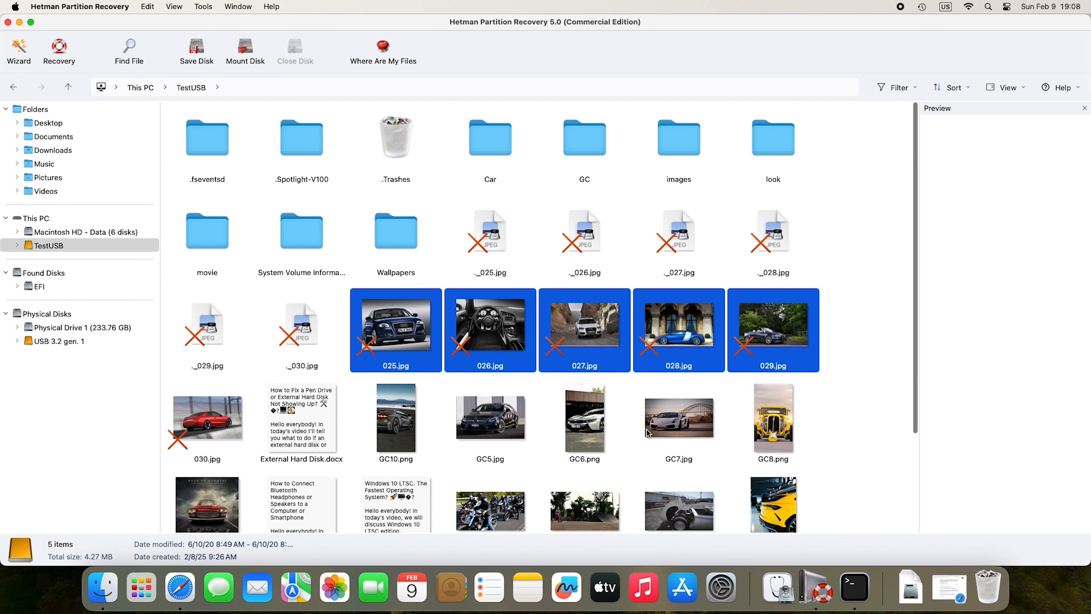
Open folder 111 in Finder and check the recovered 025.jpg through 029.jpg.
left_click(102, 588)
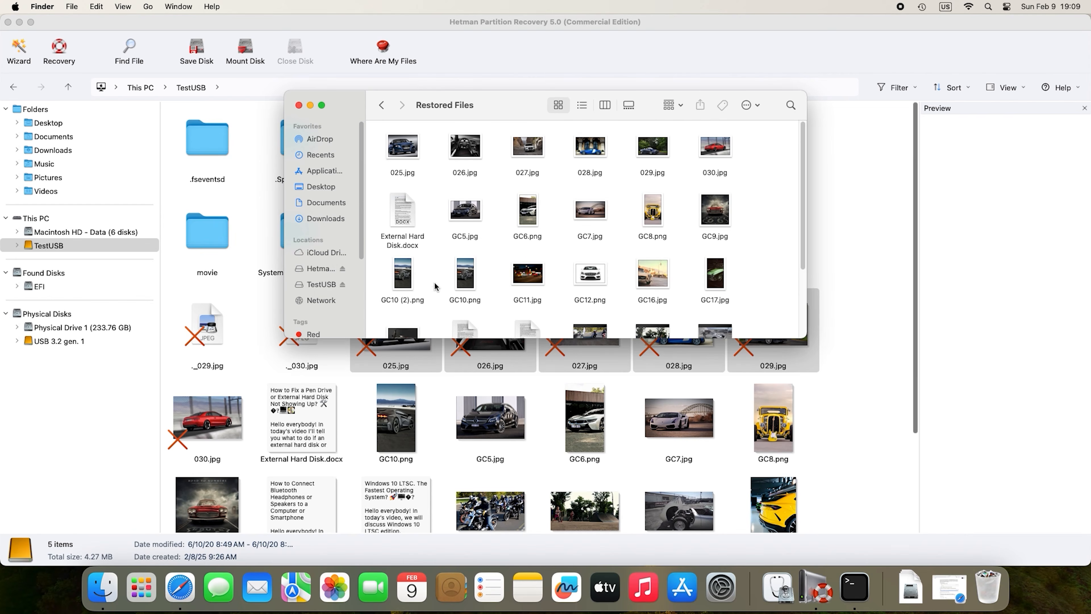
scroll(524, 271, "down", 5)
double_click(598, 299)
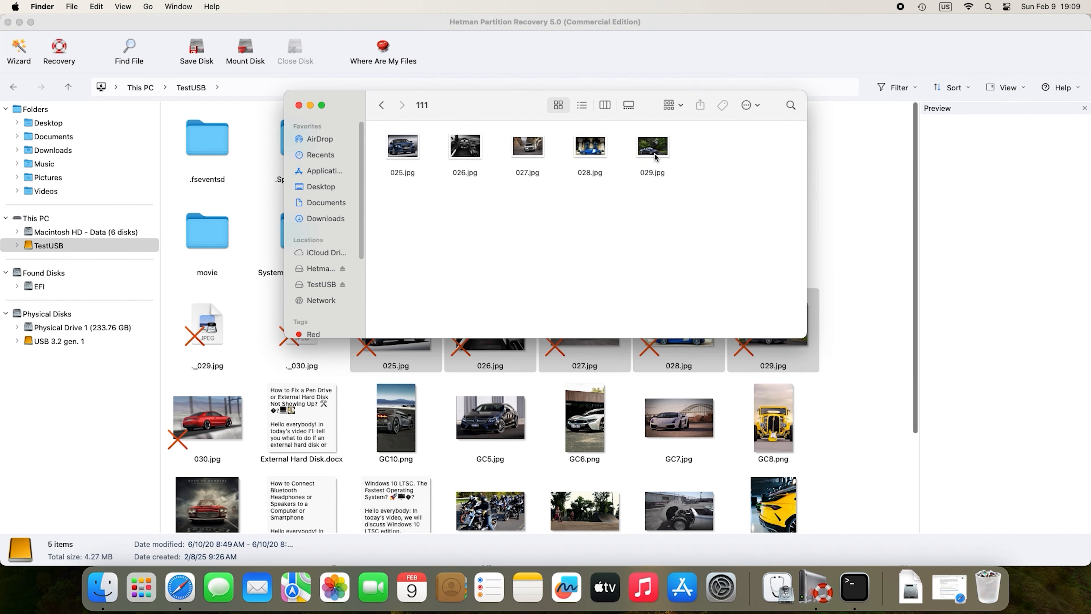
left_click(651, 149)
left_click(588, 151)
left_click(516, 153)
left_click(456, 150)
left_click(404, 147)
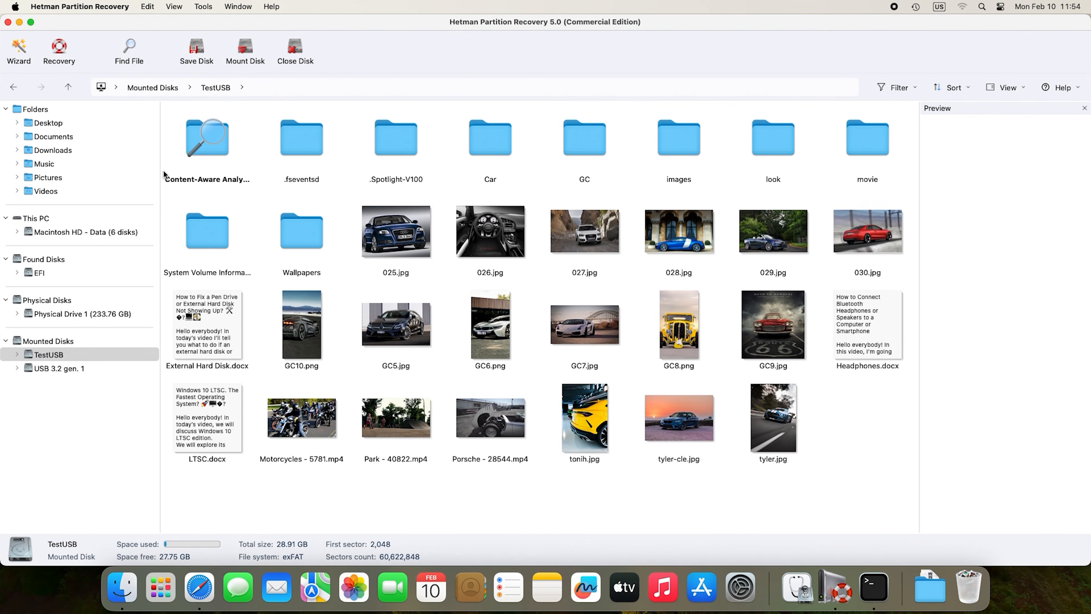
Open Content-Aware Analysis, then File JPG (.jpg), and scroll through its 1,530 carved images.
left_click(196, 150)
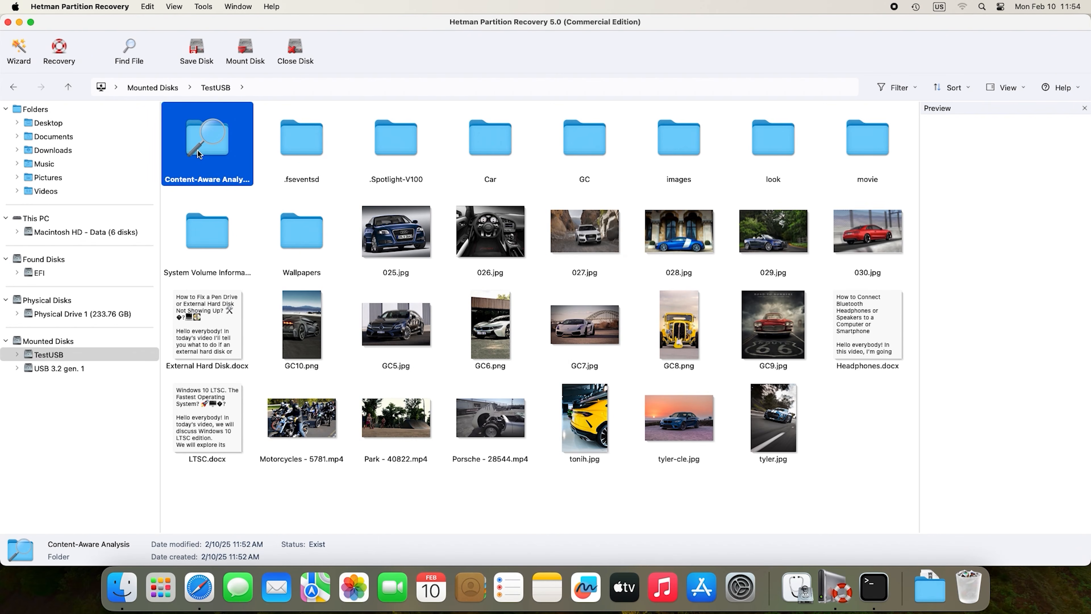
double_click(214, 172)
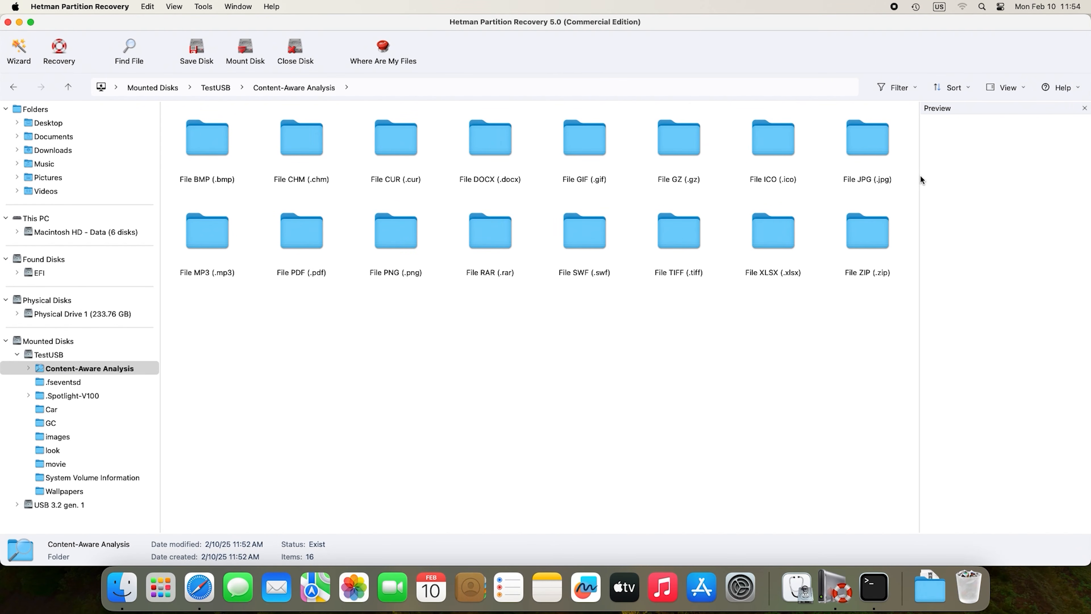
double_click(881, 152)
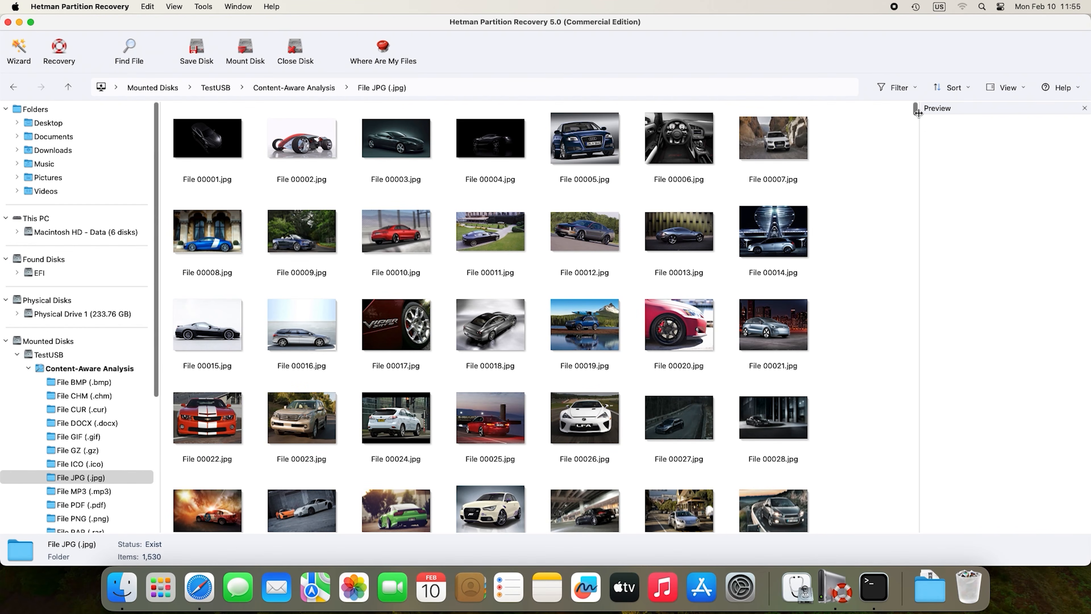
left_click_drag(915, 110, 916, 188)
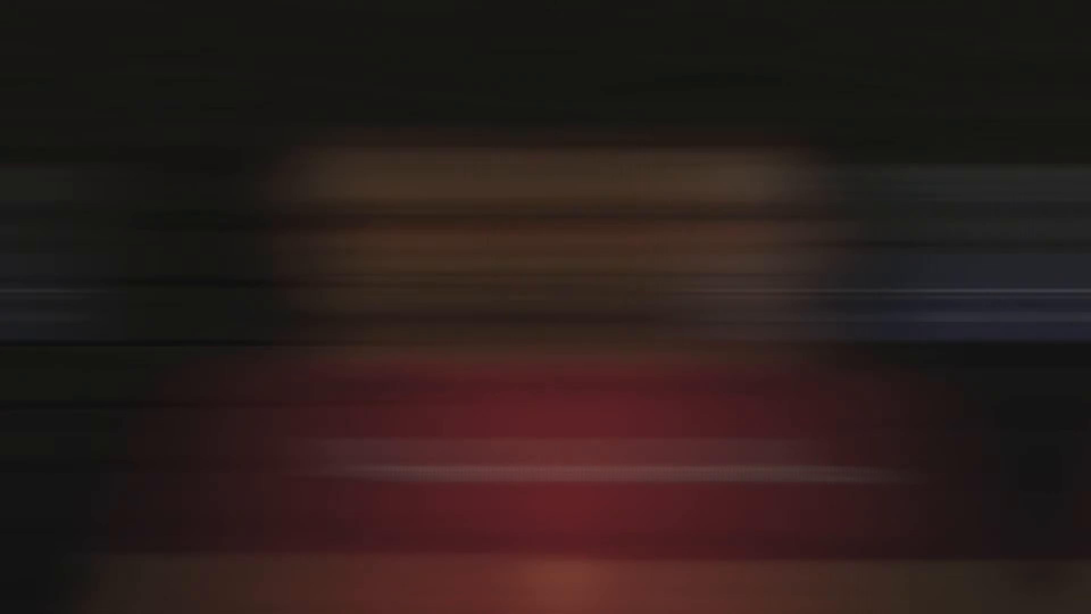
Run diskutil list in Terminal and pick out the USB drive's identifier, disk2.
left_click(910, 199)
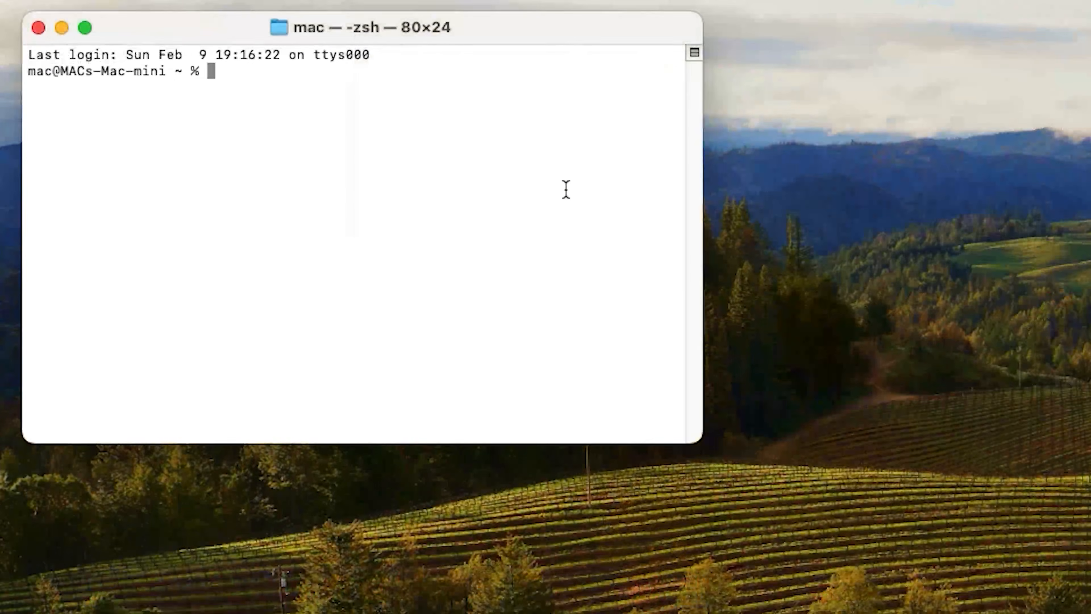
type("diskutil list")
key("Return")
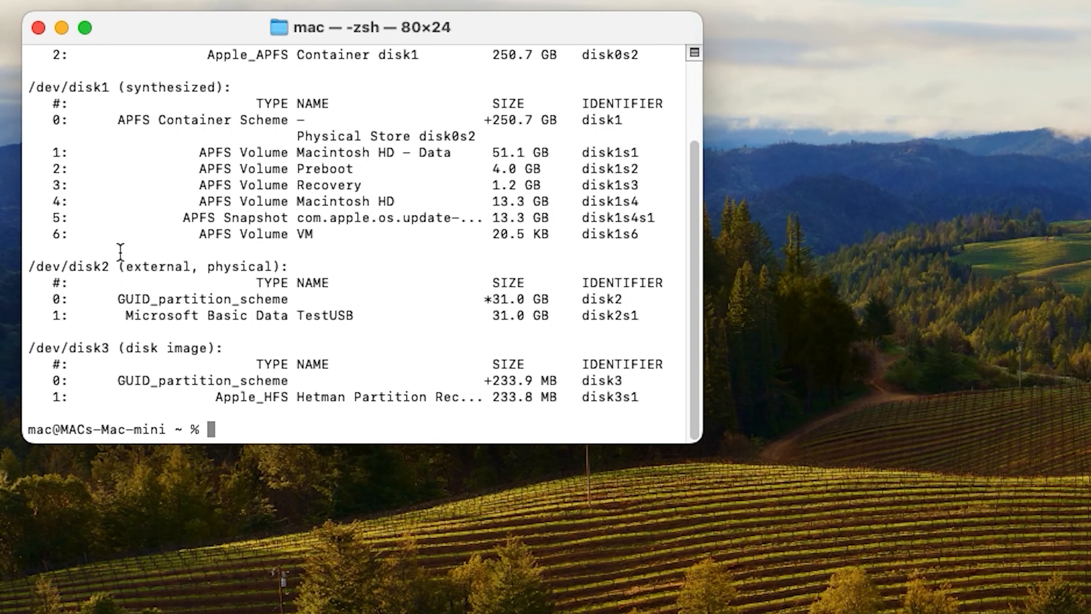
left_click_drag(115, 263, 65, 266)
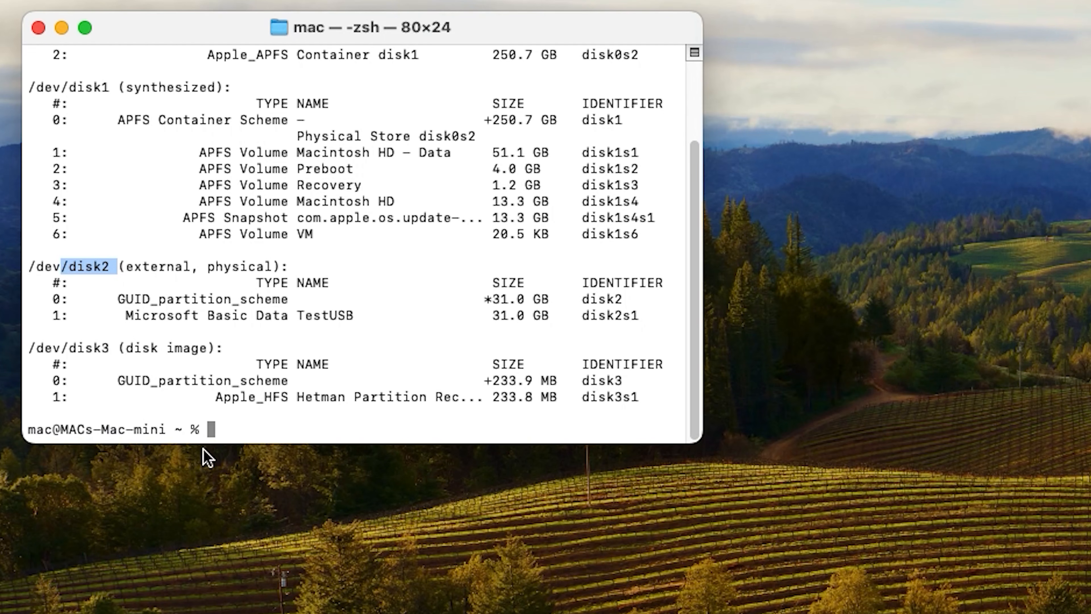
Run sudo diskutil repairDisk /dev/disk2 with the admin password and confirm with y.
left_click(227, 430)
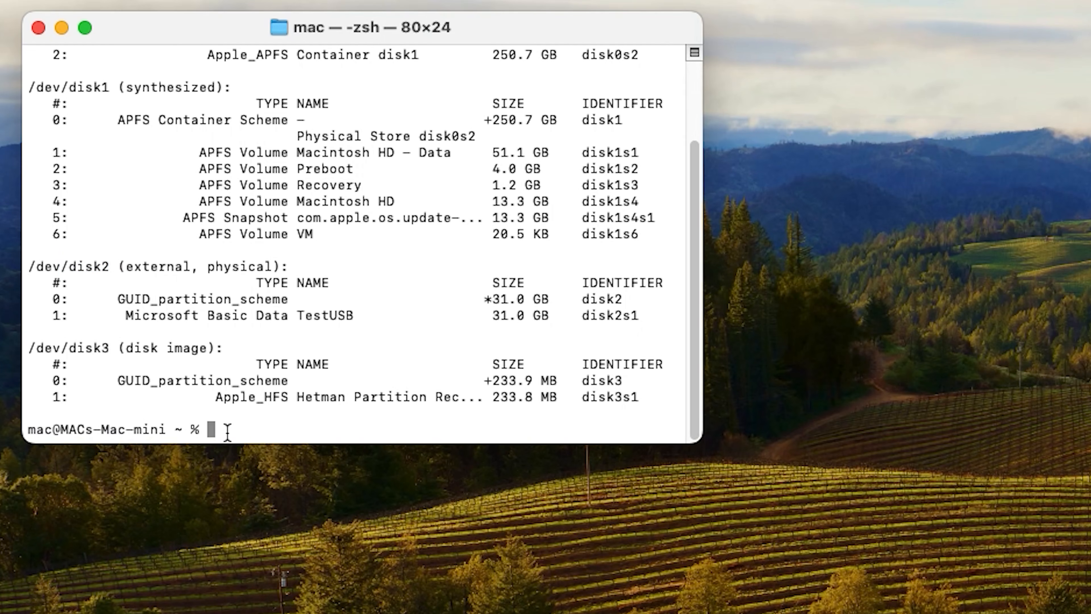
right_click(228, 430)
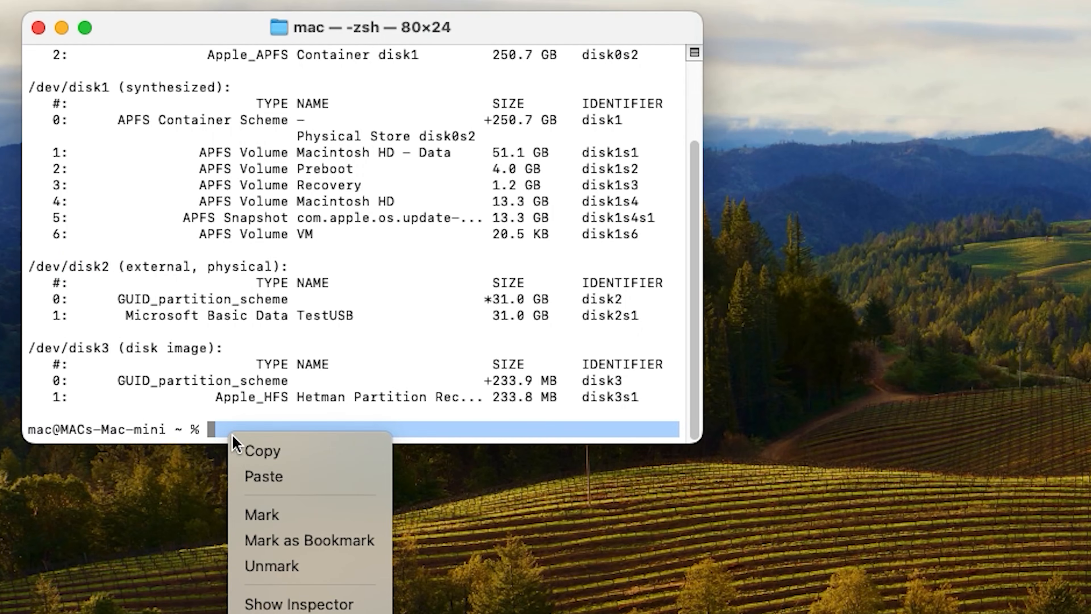
left_click(261, 475)
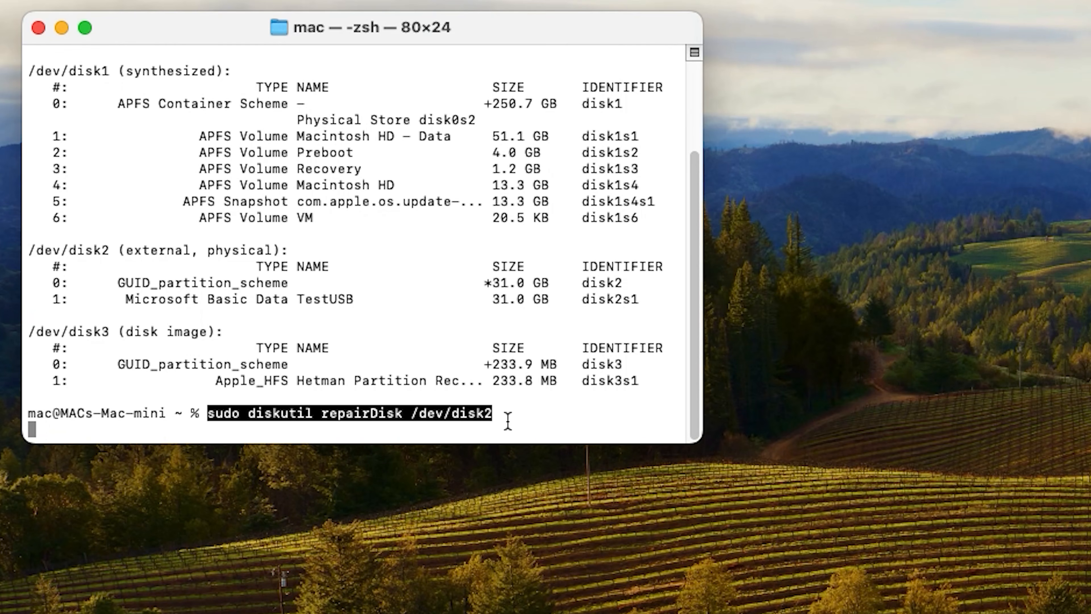
key("Return")
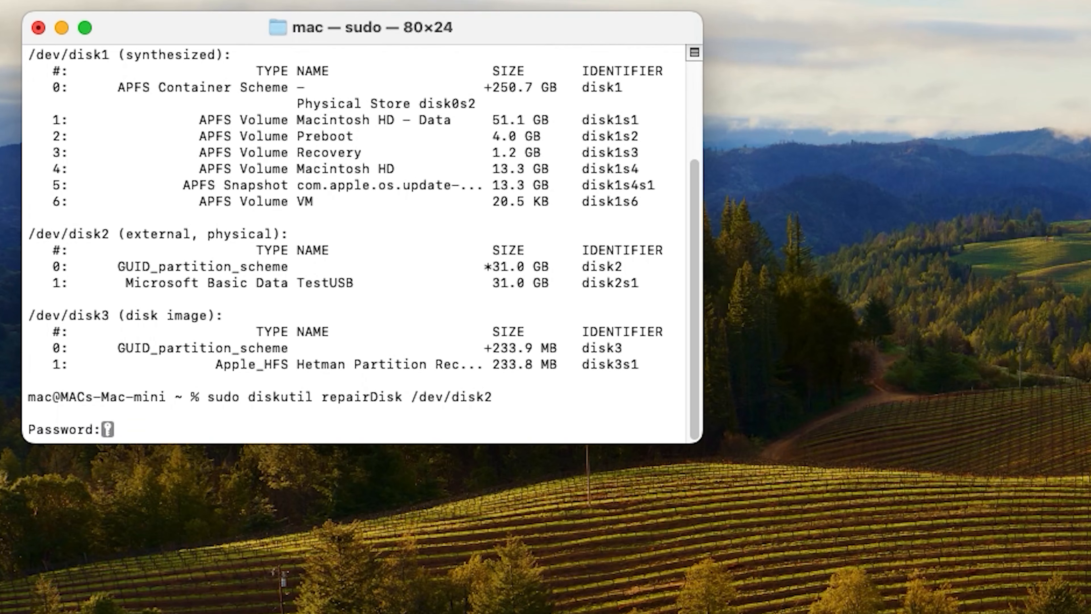
key("Return")
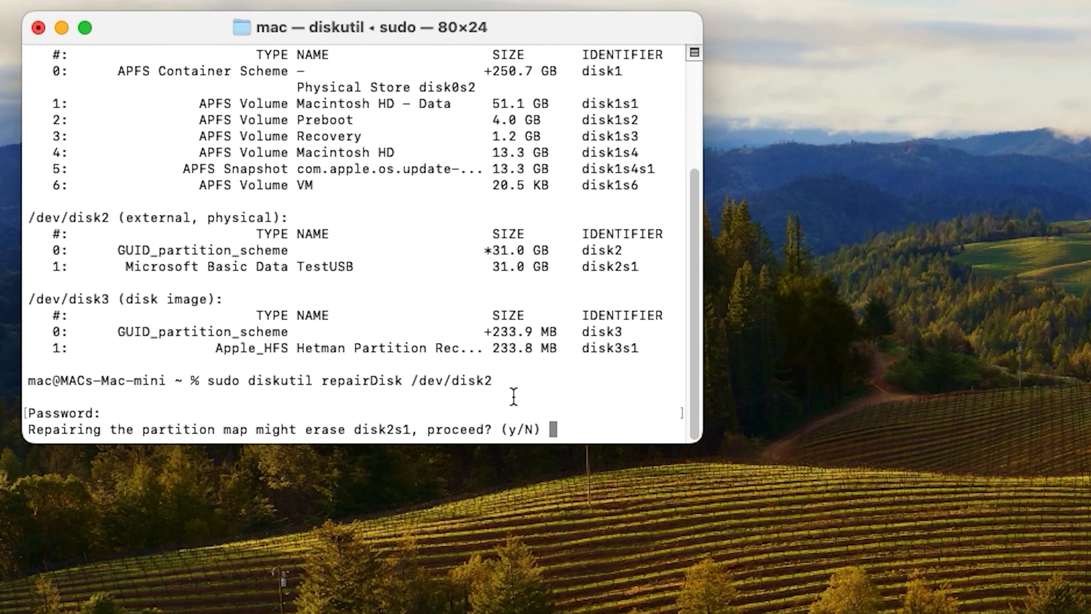
type("y")
key("Return")
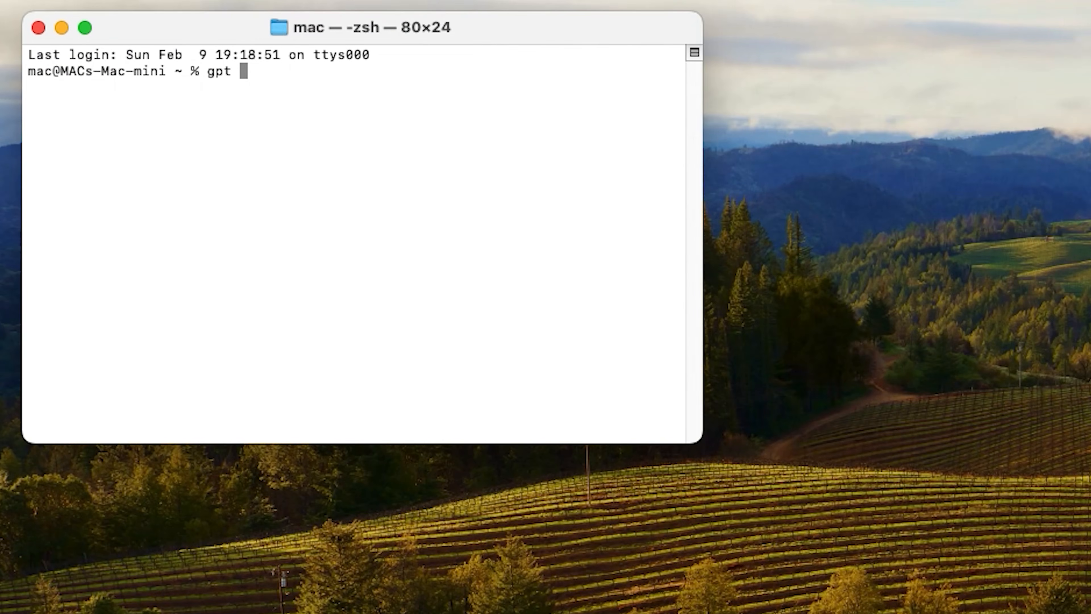
Try gpt recover on disk2, then run sudo fdisk -u /dev/disk2 and answer y to write a new MBR.
type("recover/de")
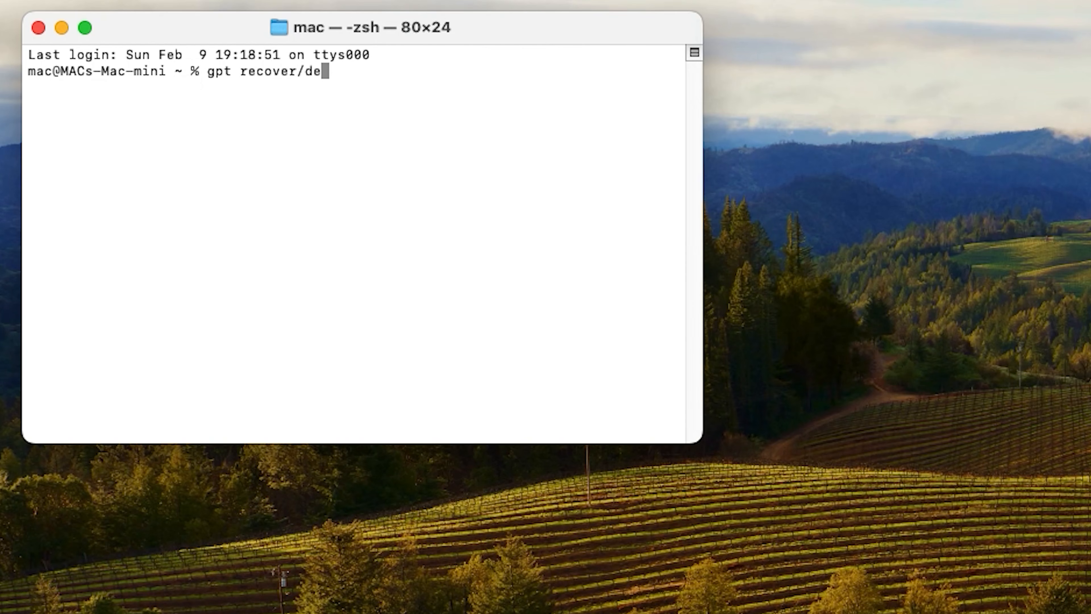
type("v/disk2")
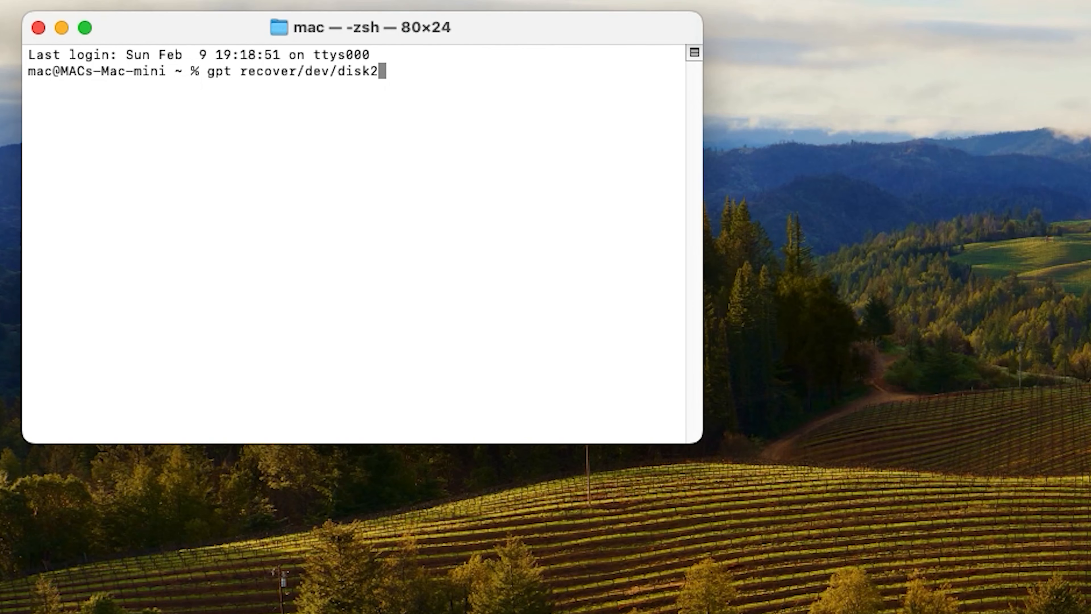
key("Return")
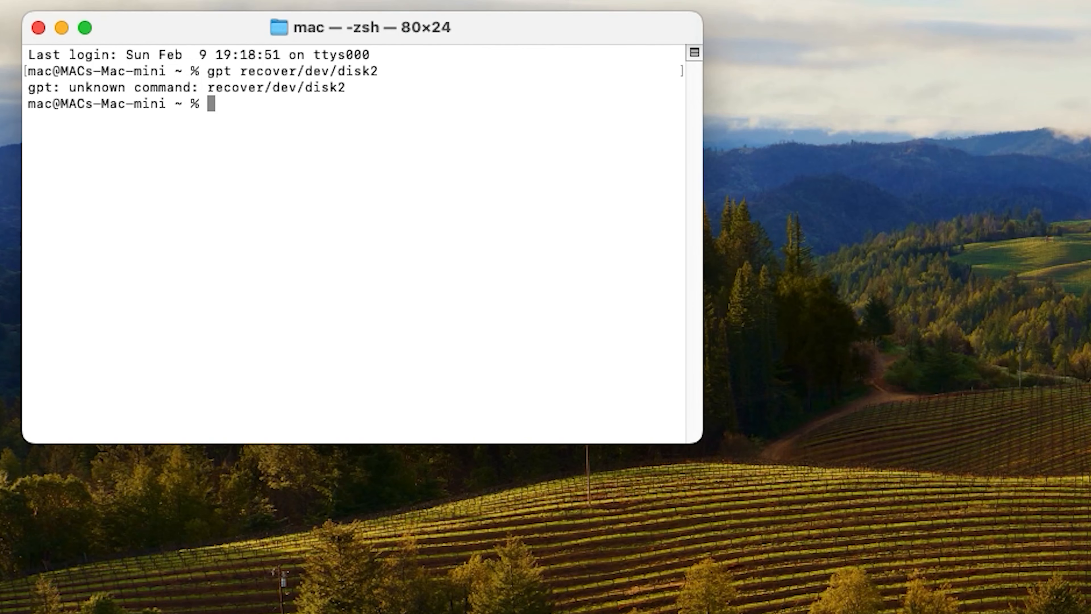
type("sudo fdisk")
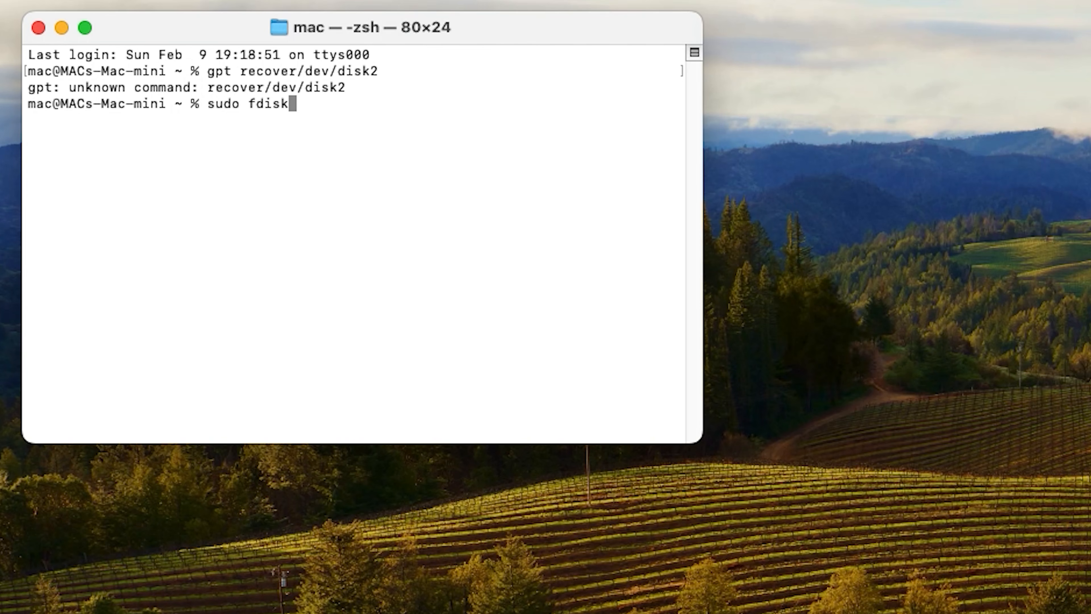
type(" -u /dev/disk2")
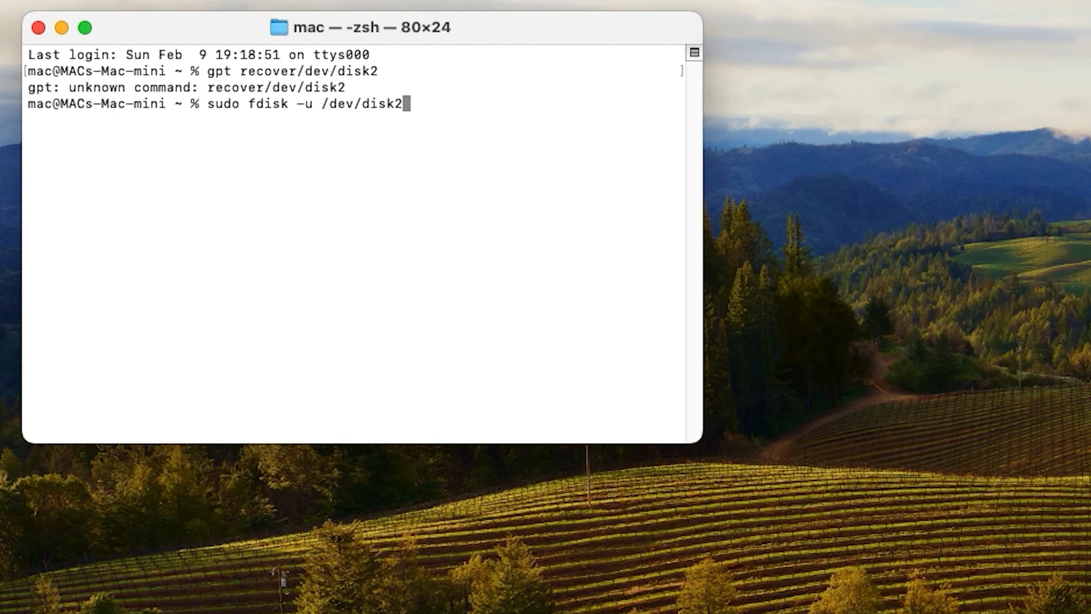
key("Return")
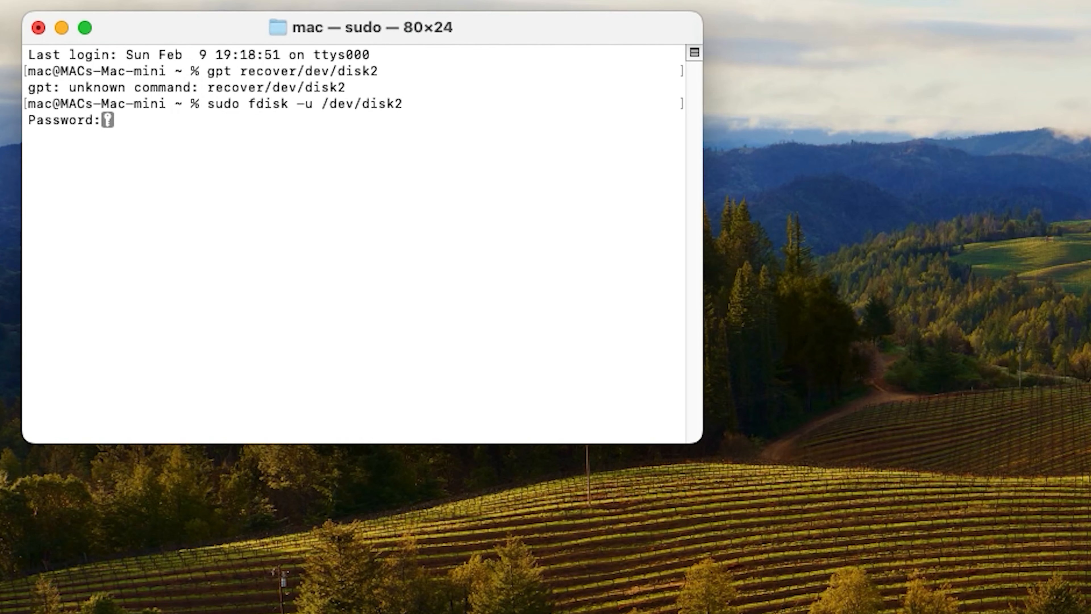
key("Return")
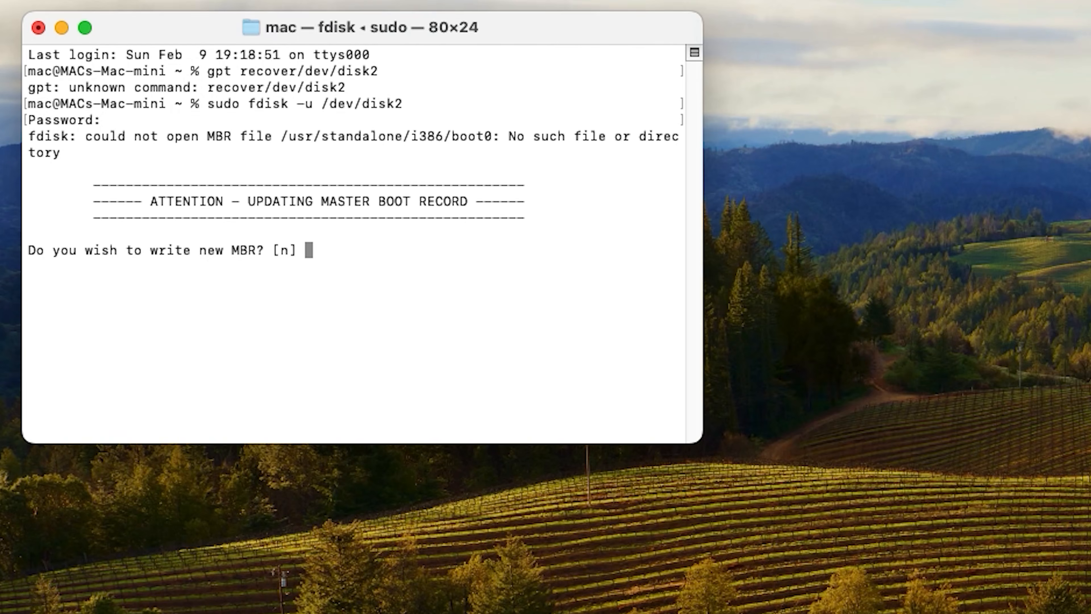
type("y")
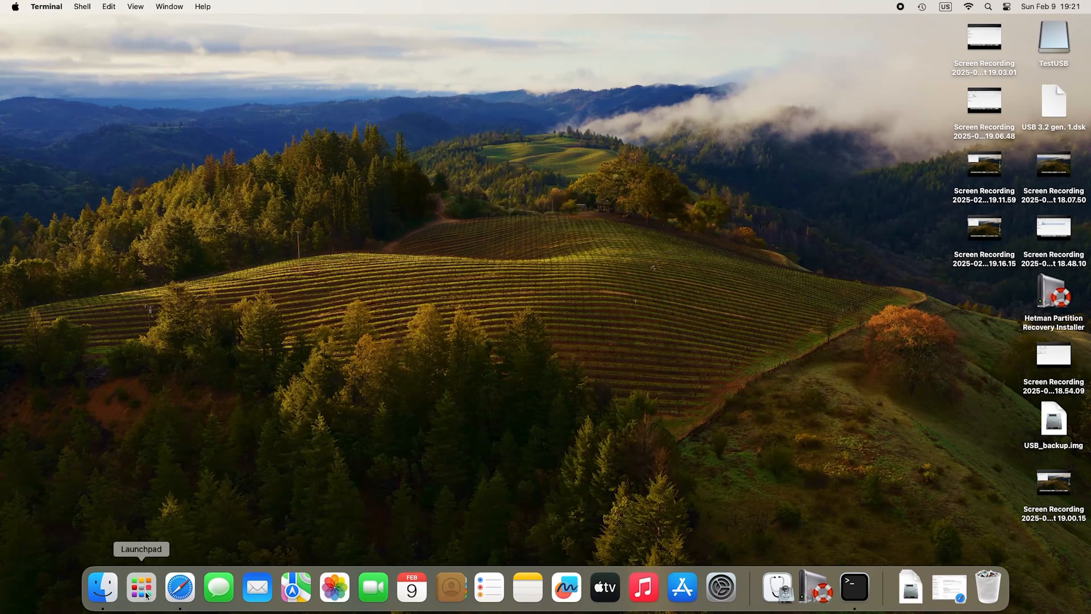
Launch Disk Utility and erase the TestUSB drive, keeping the ExFAT format.
left_click(145, 592)
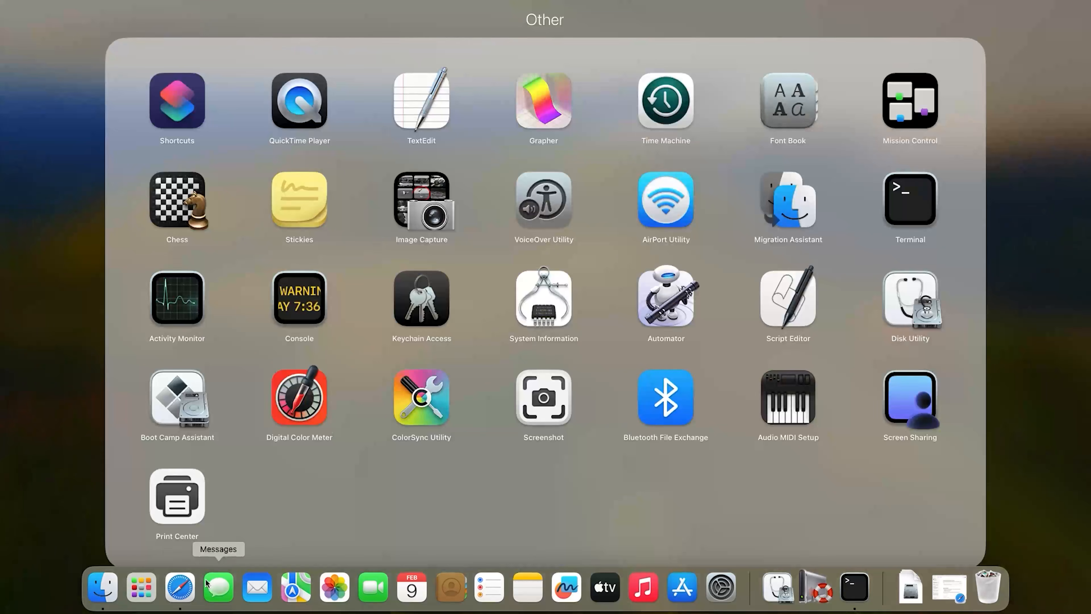
left_click(909, 304)
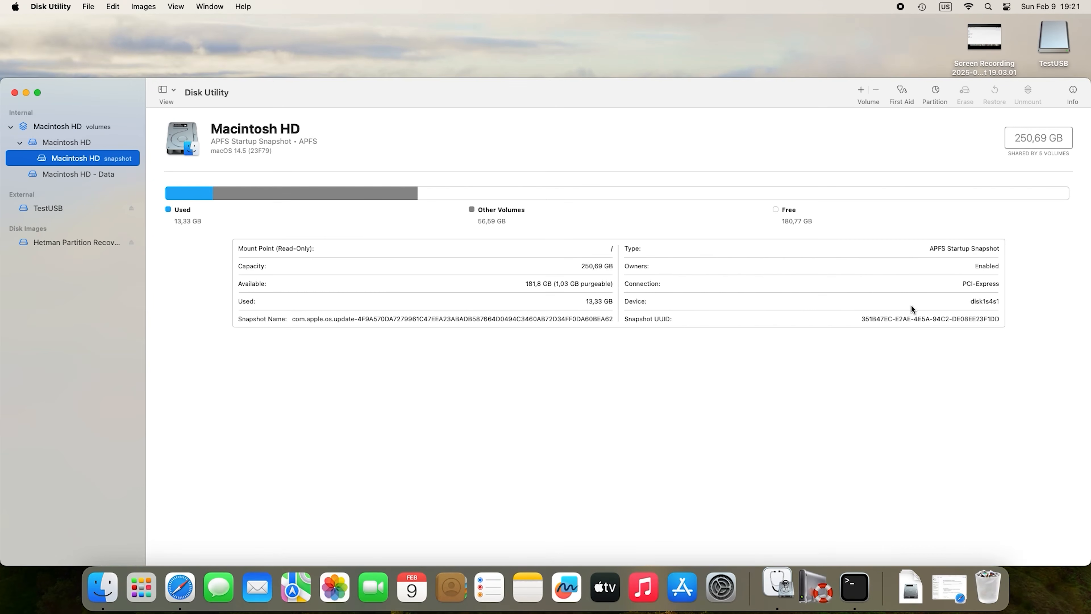
left_click(58, 214)
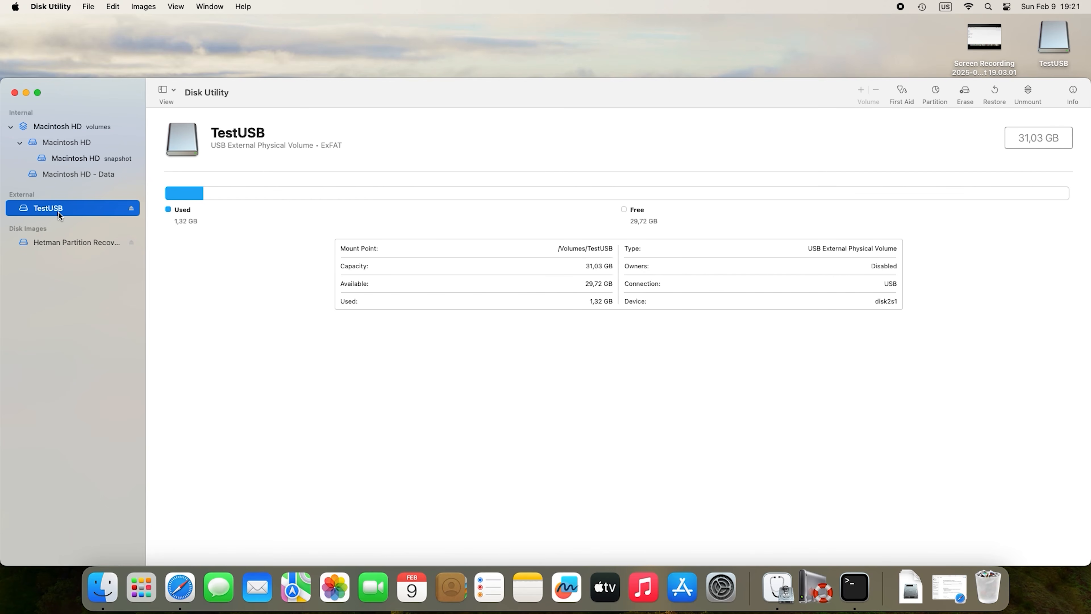
left_click(964, 94)
left_click(625, 338)
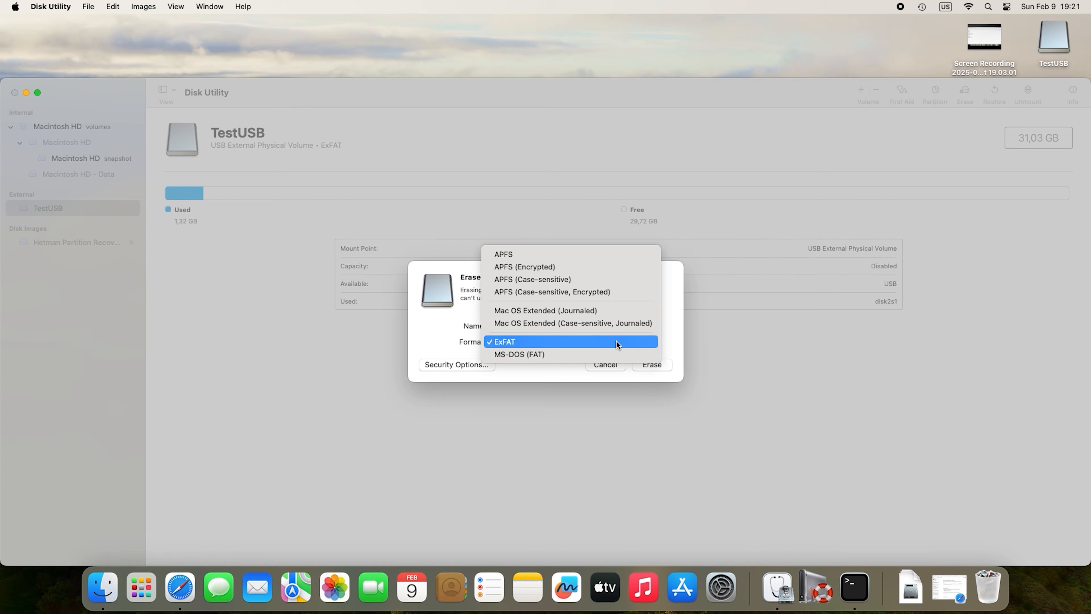
left_click(522, 341)
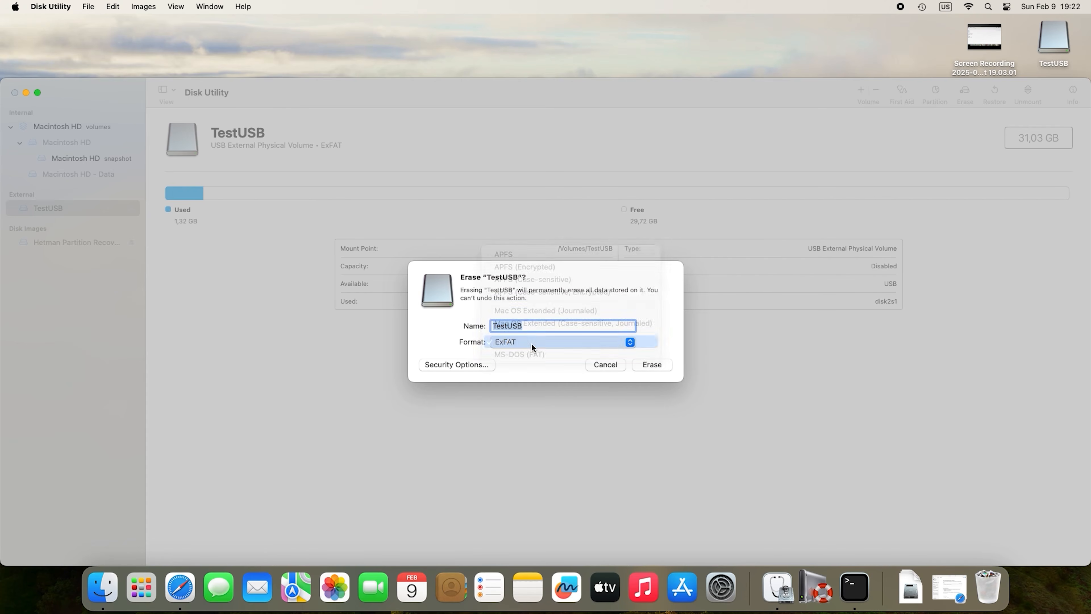
left_click(653, 365)
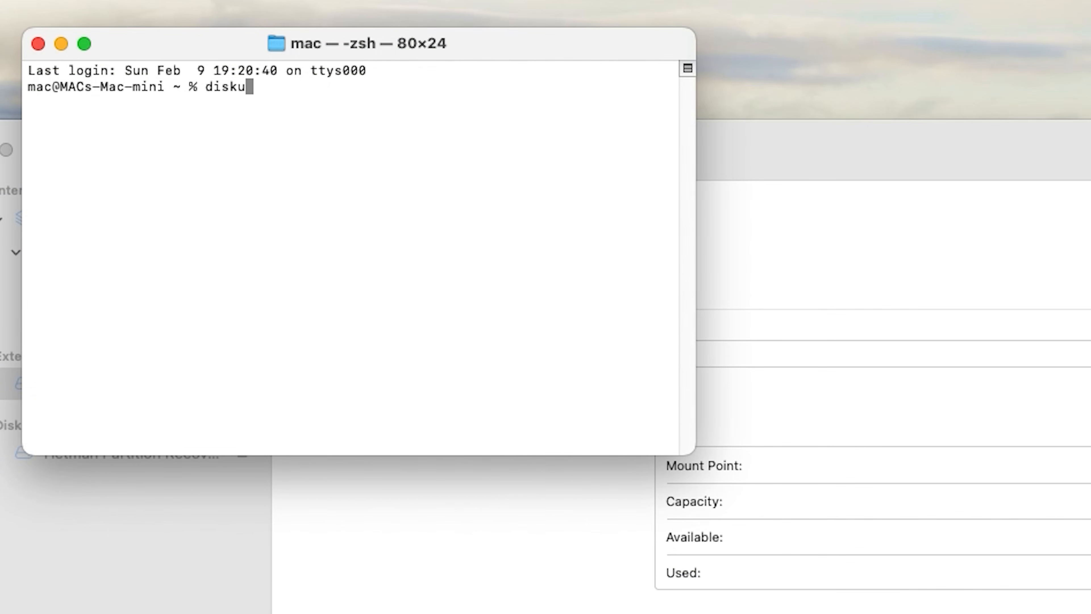
Run diskutil eraseDisk ExFAT Test /dev/disk2 to reformat the drive as ExFAT named Test.
type("til eraseDisk ")
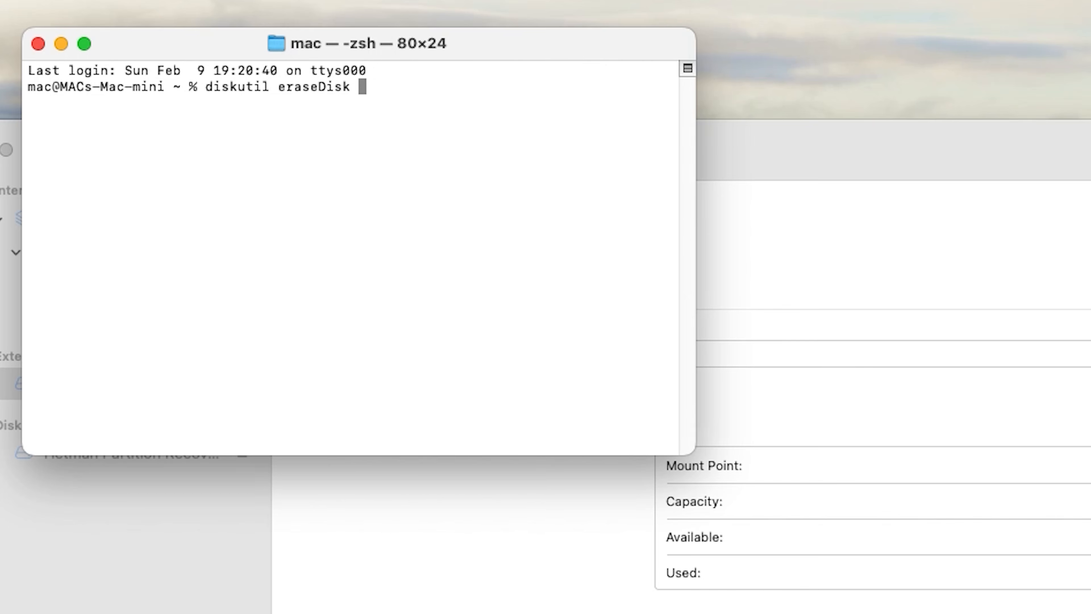
type("ExFAT Test /dev/d")
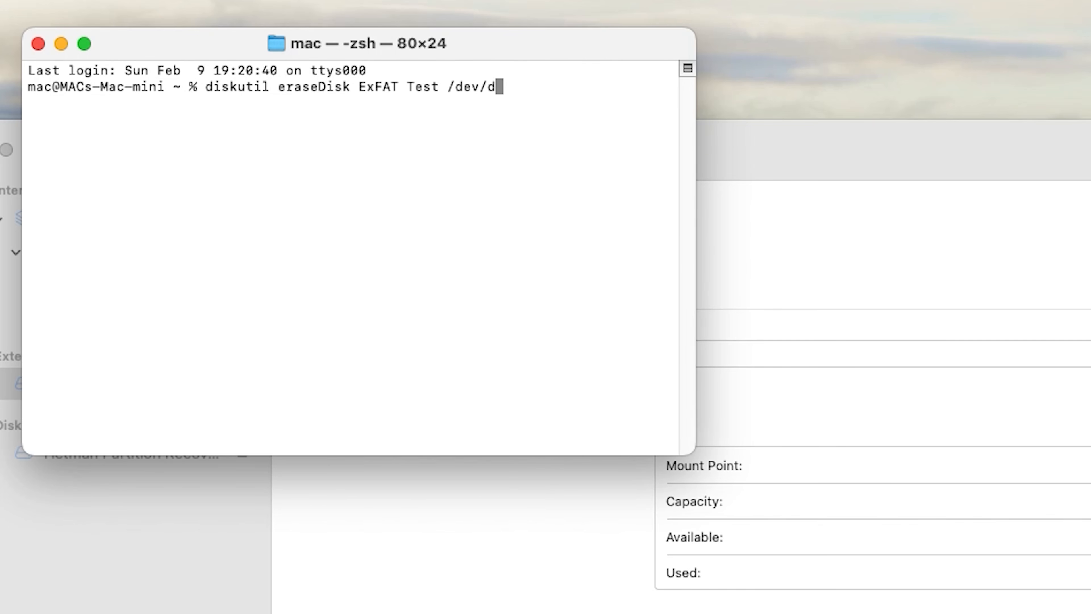
type("isk2")
key("Return")
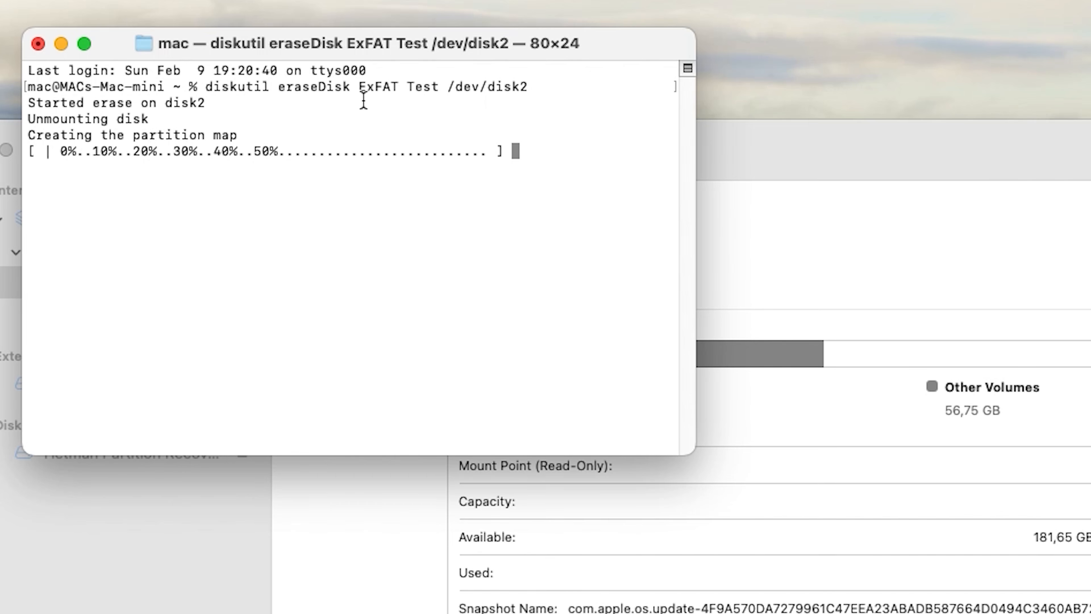